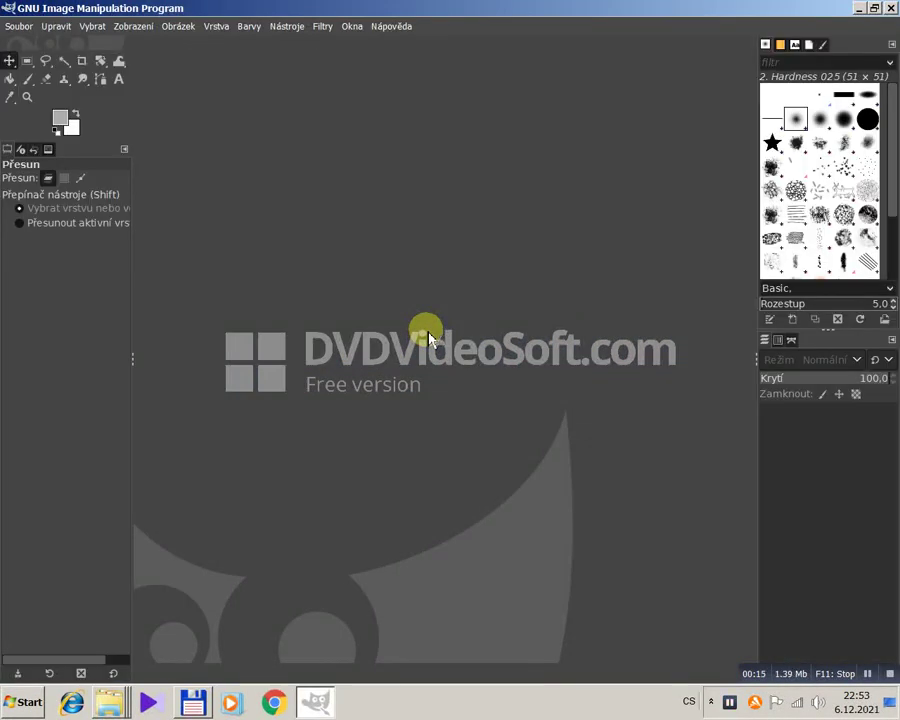
# Bring up GIMP's Open Image dialog from the Soubor (File) menu.
pyautogui.click(16, 27)
pyautogui.click(45, 79)
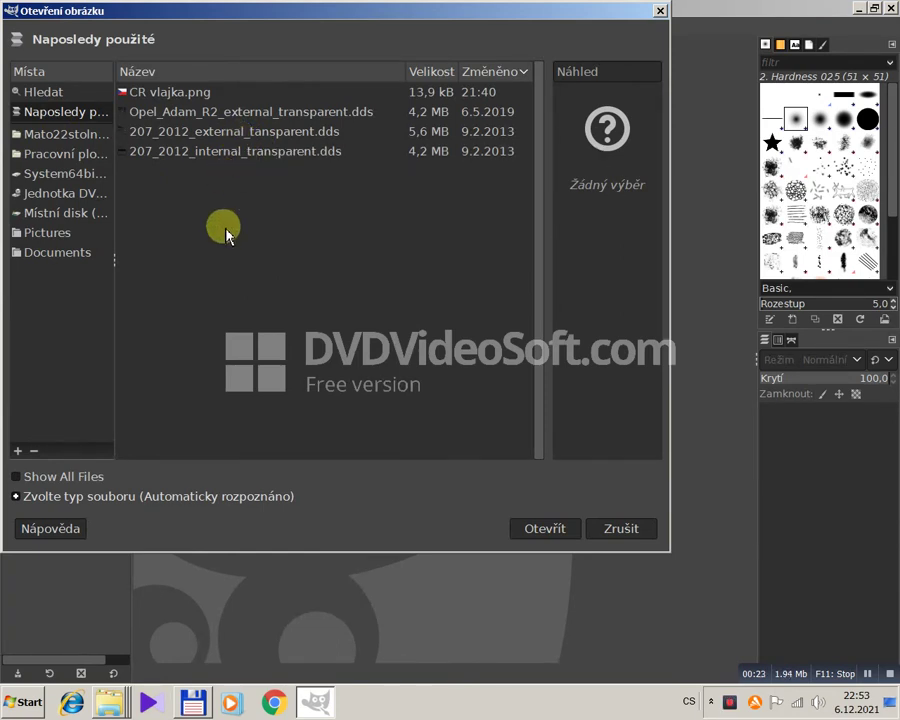
# Open 207_2012_external_tansparent.dds with mipmap loading and YCoCg/AExp decoding both turned off.
pyautogui.click(261, 141)
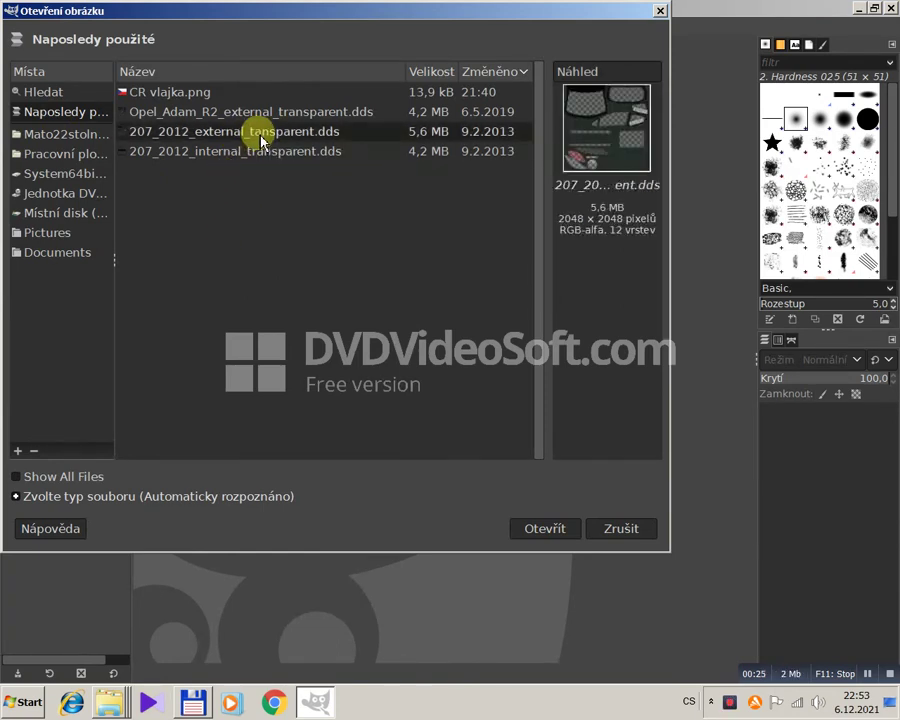
pyautogui.click(546, 529)
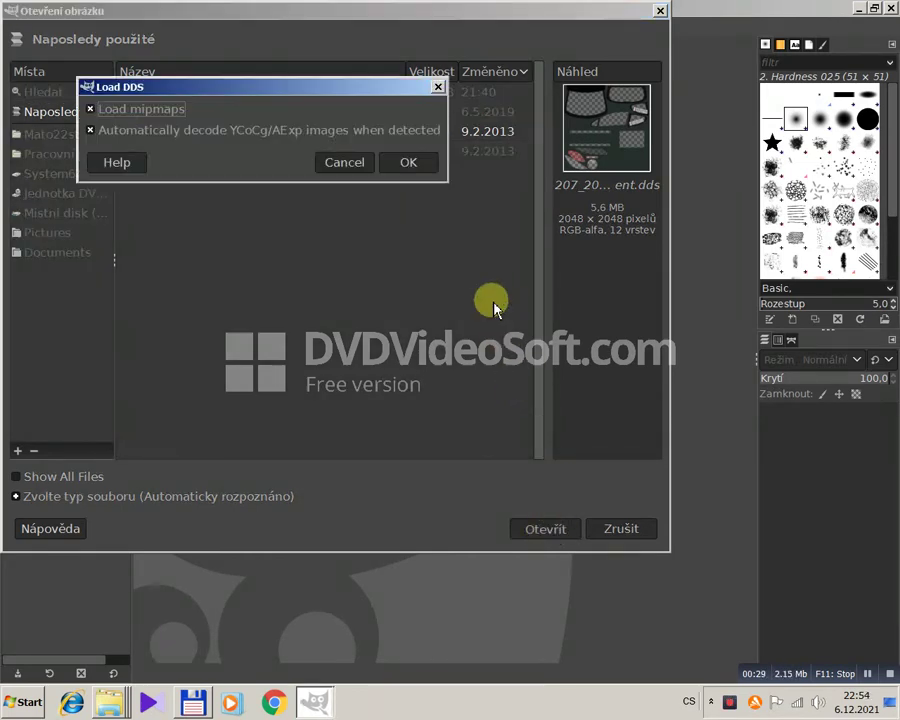
pyautogui.click(91, 110)
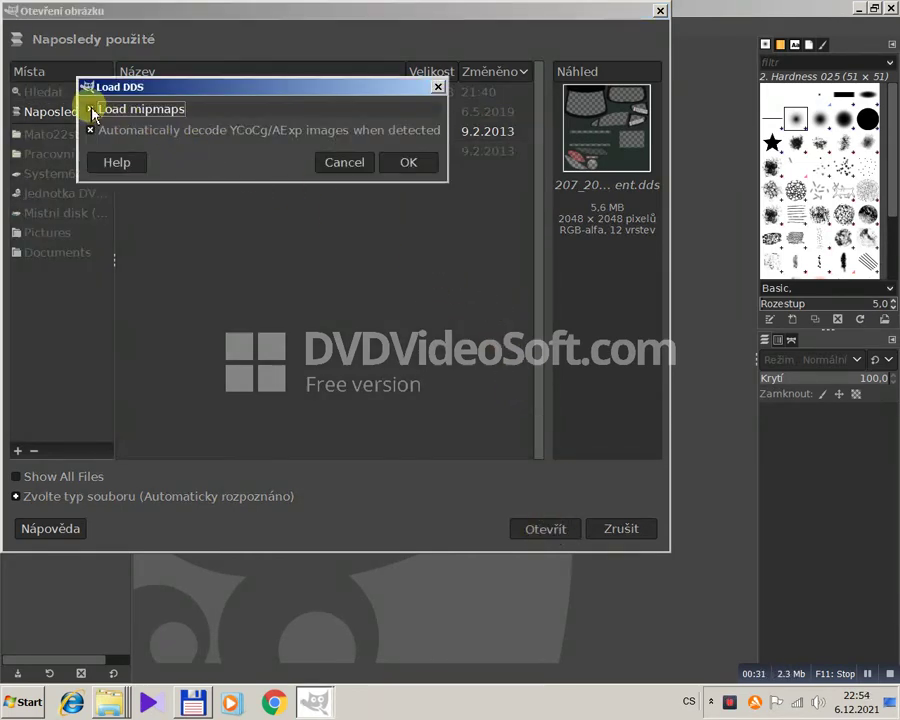
pyautogui.click(91, 130)
pyautogui.click(91, 130)
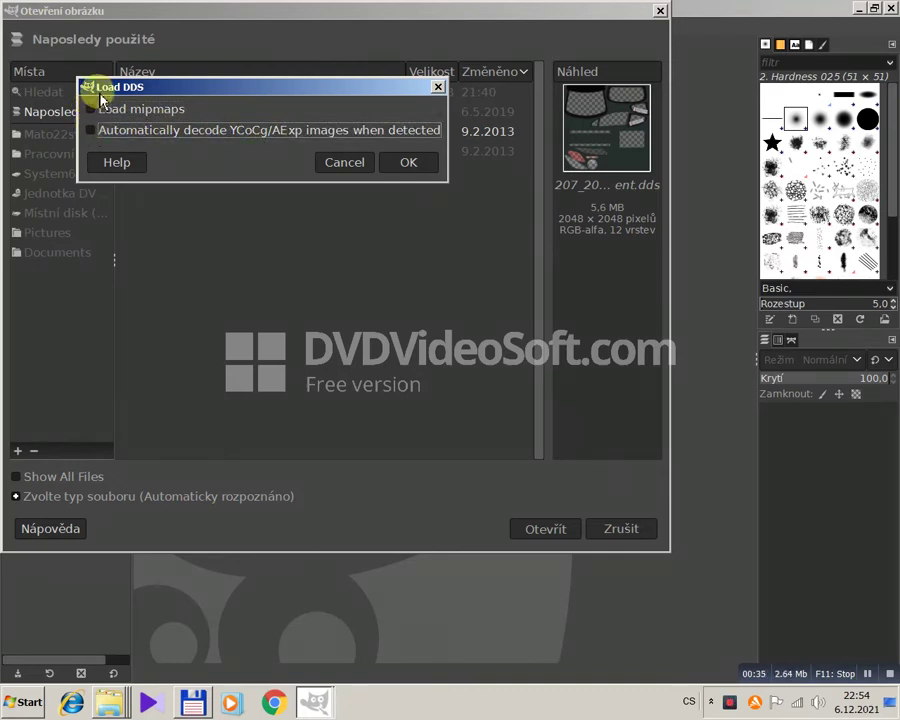
pyautogui.click(410, 163)
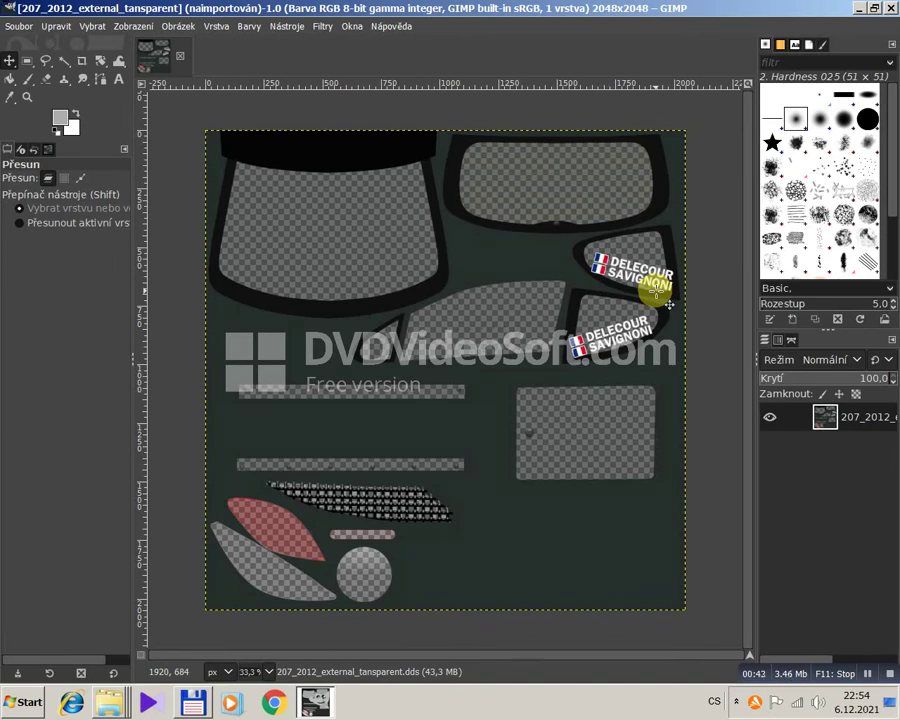
# Hide the Alfa channel in the Channels list so the texture shows solid colours.
pyautogui.click(856, 395)
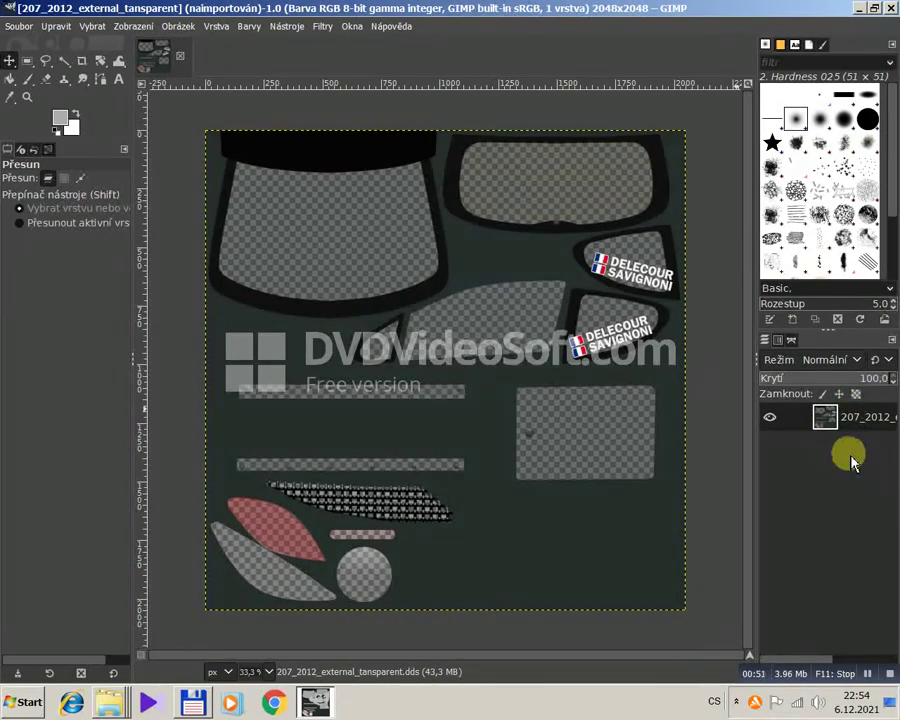
pyautogui.click(856, 396)
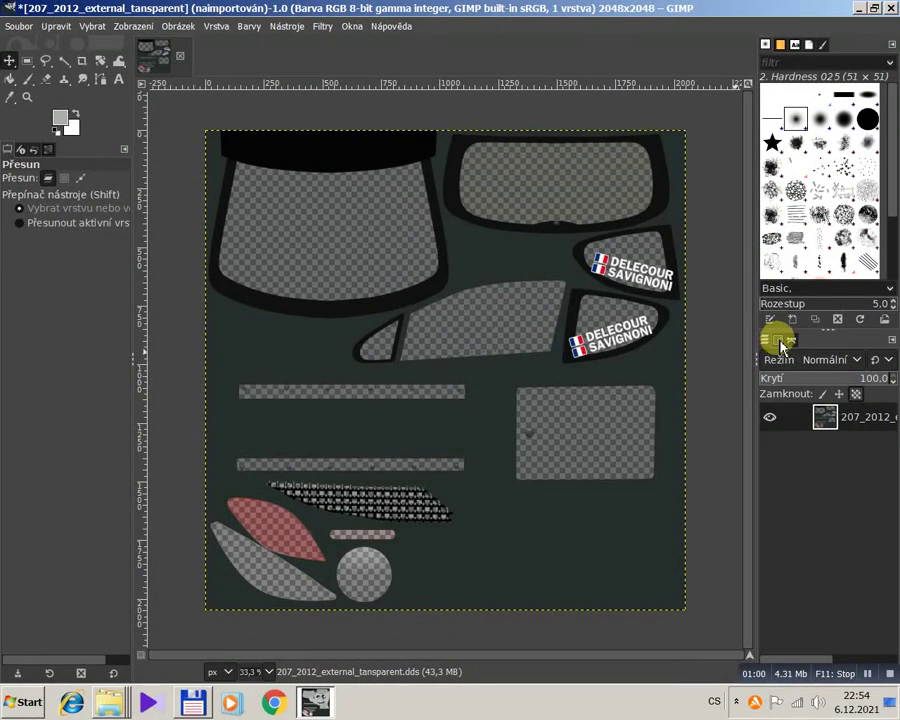
pyautogui.click(782, 343)
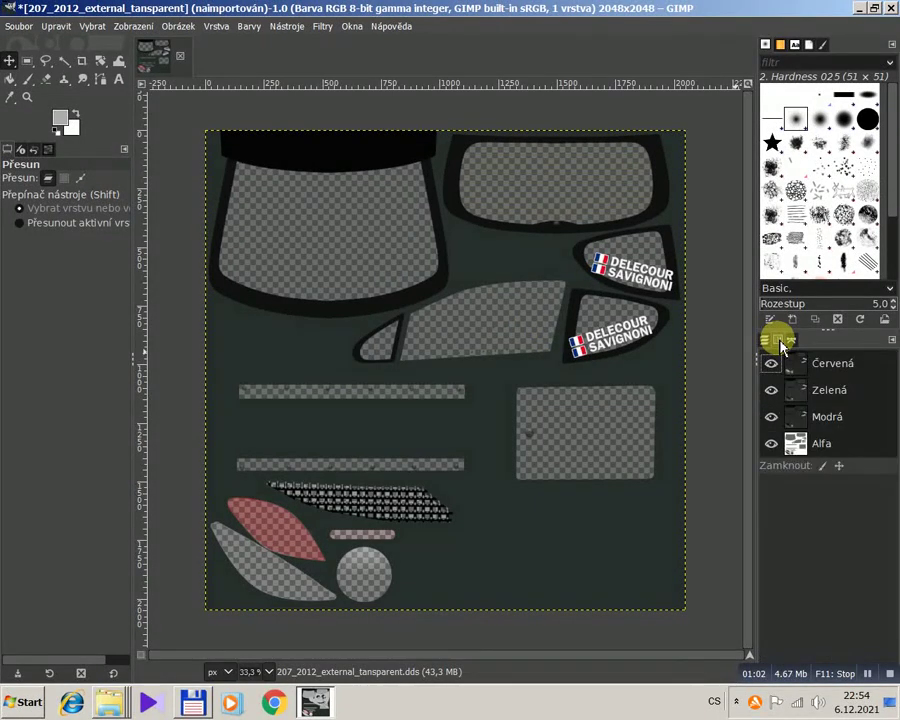
pyautogui.click(771, 446)
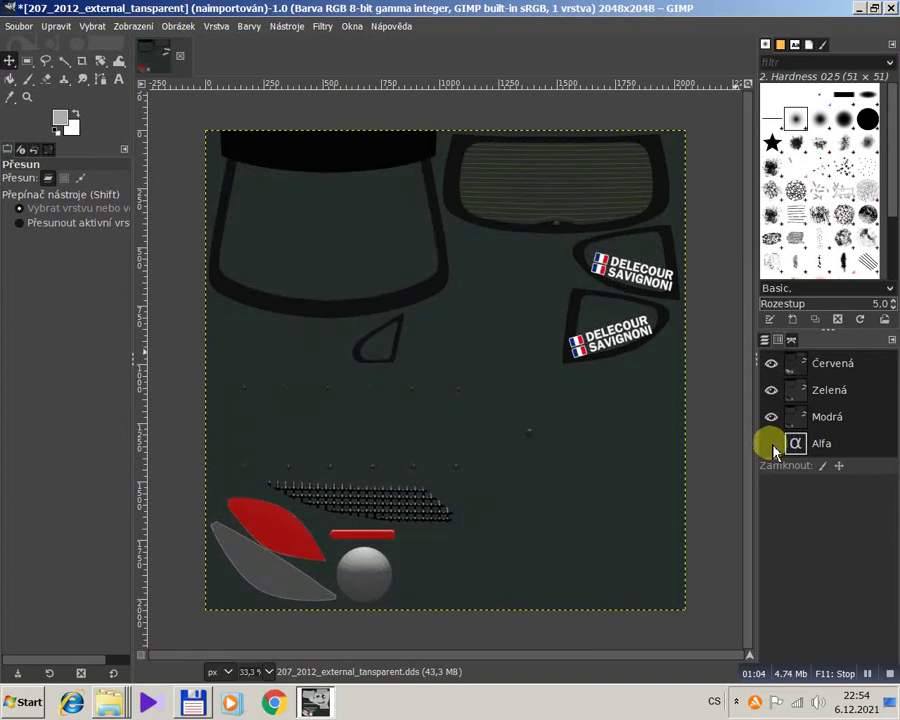
pyautogui.click(767, 341)
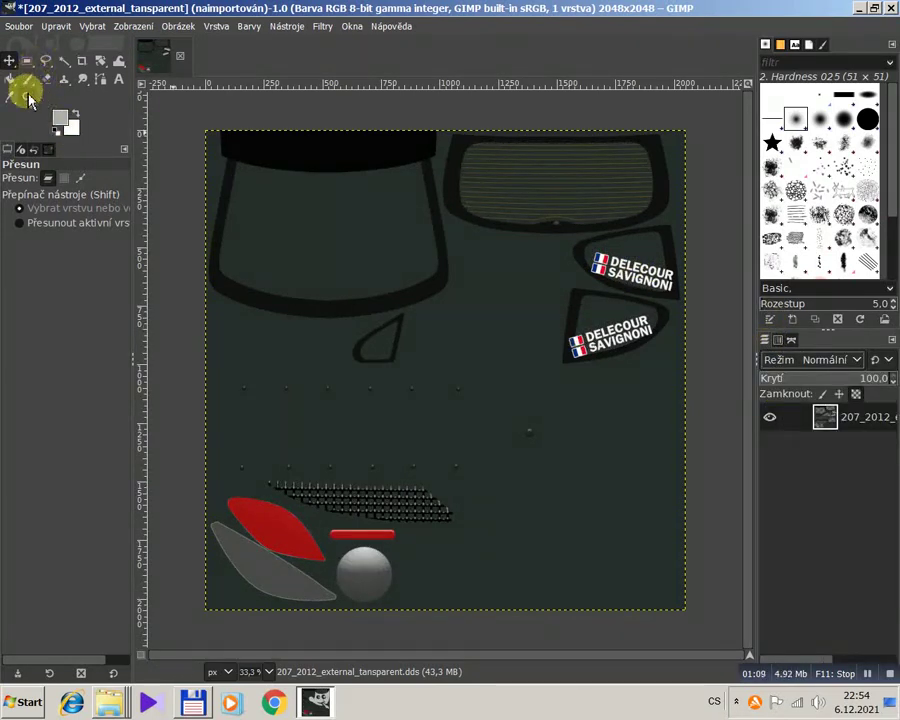
pyautogui.click(26, 96)
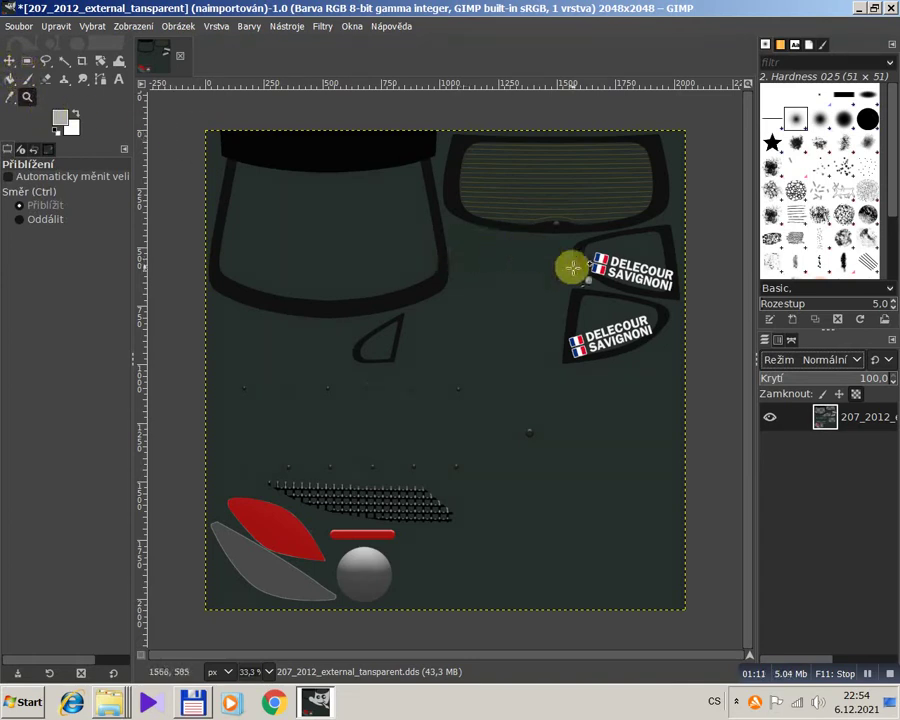
# Zoom into the DELECOUR SAVIGNONI decals and freehand-select around the upper decal.
pyautogui.click(618, 262)
pyautogui.click(690, 292)
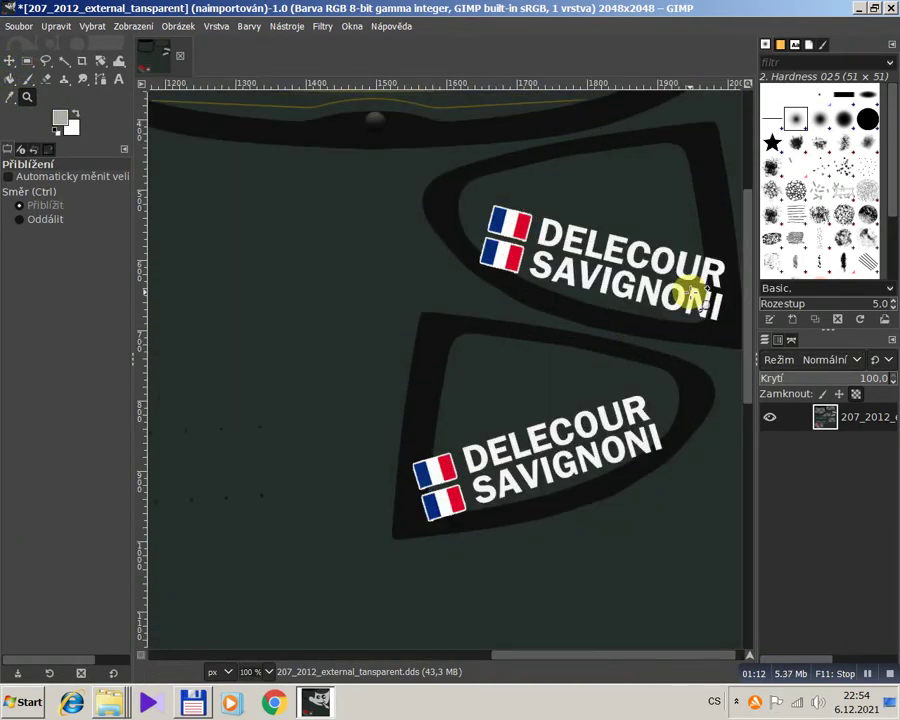
pyautogui.click(688, 294)
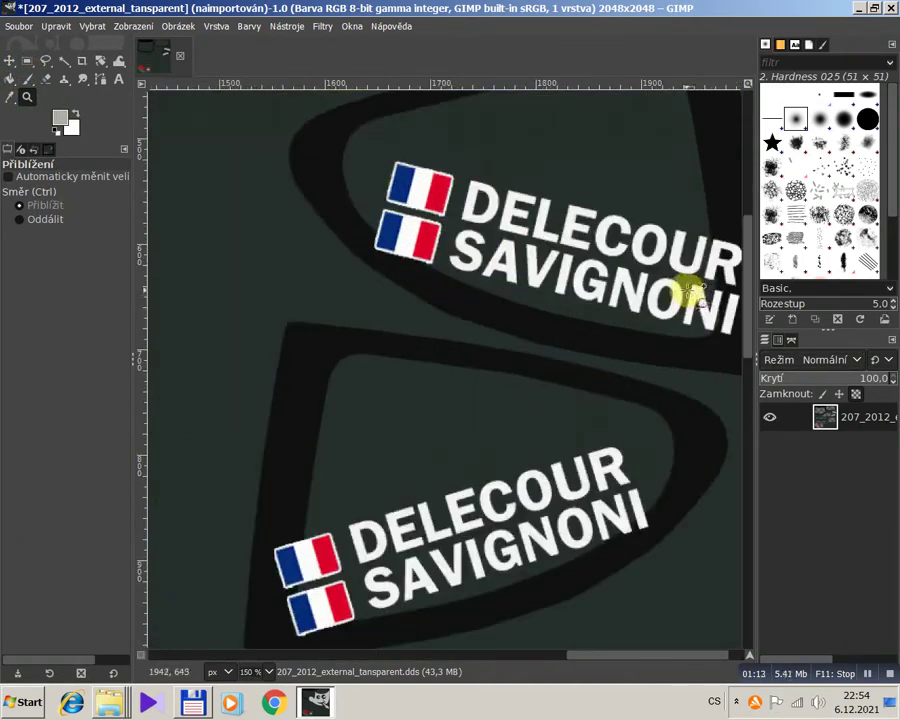
pyautogui.click(45, 64)
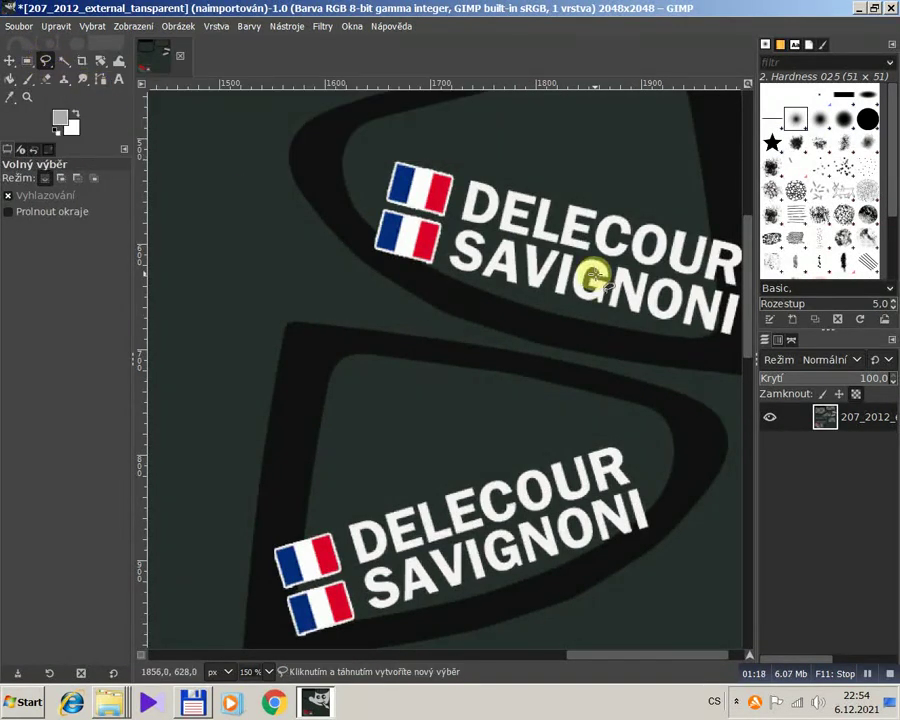
pyautogui.moveTo(667, 655); pyautogui.dragTo(685, 657)
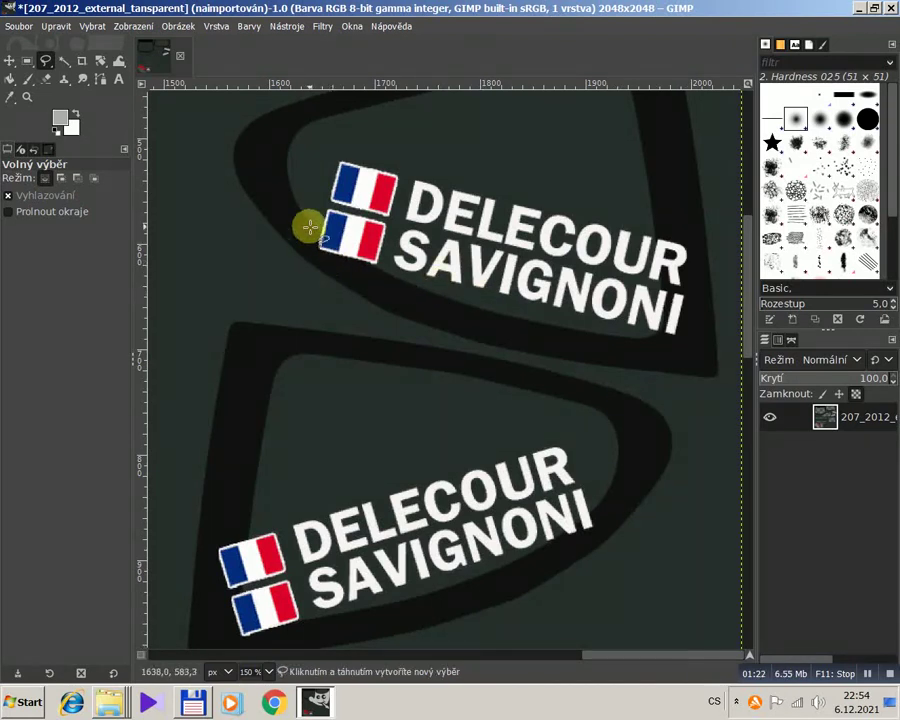
pyautogui.moveTo(309, 220)
pyautogui.mouseDown()
pyautogui.moveTo(345, 247)
pyautogui.moveTo(552, 336)
pyautogui.moveTo(524, 338)
pyautogui.mouseUp()
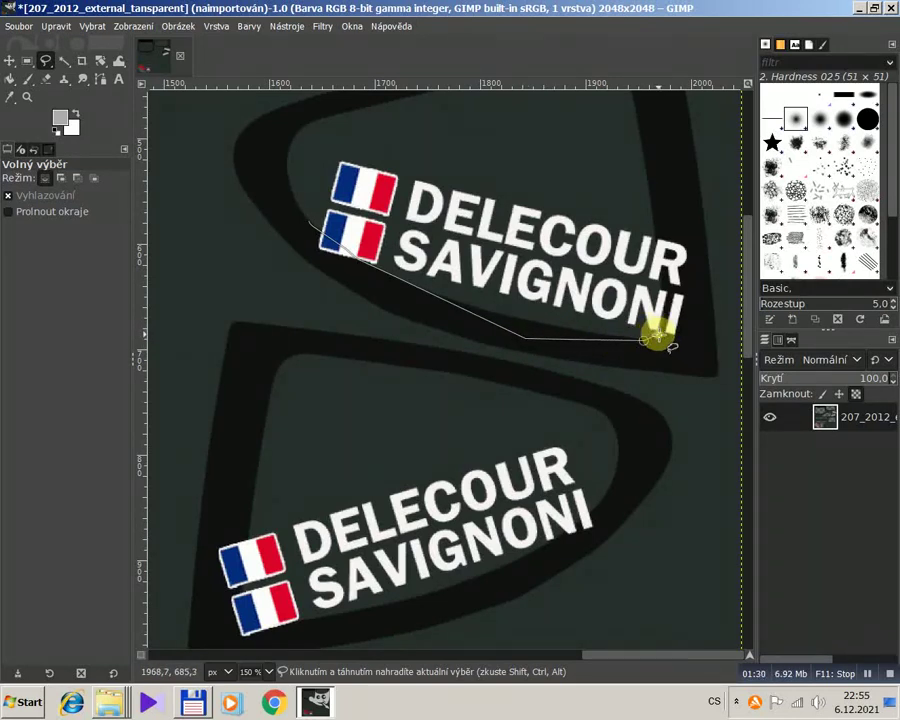
pyautogui.moveTo(660, 322)
pyautogui.mouseDown()
pyautogui.moveTo(646, 216)
pyautogui.moveTo(653, 193)
pyautogui.moveTo(683, 203)
pyautogui.moveTo(695, 237)
pyautogui.moveTo(704, 360)
pyautogui.moveTo(538, 354)
pyautogui.moveTo(490, 340)
pyautogui.moveTo(342, 281)
pyautogui.moveTo(321, 249)
pyautogui.moveTo(271, 211)
pyautogui.mouseUp()
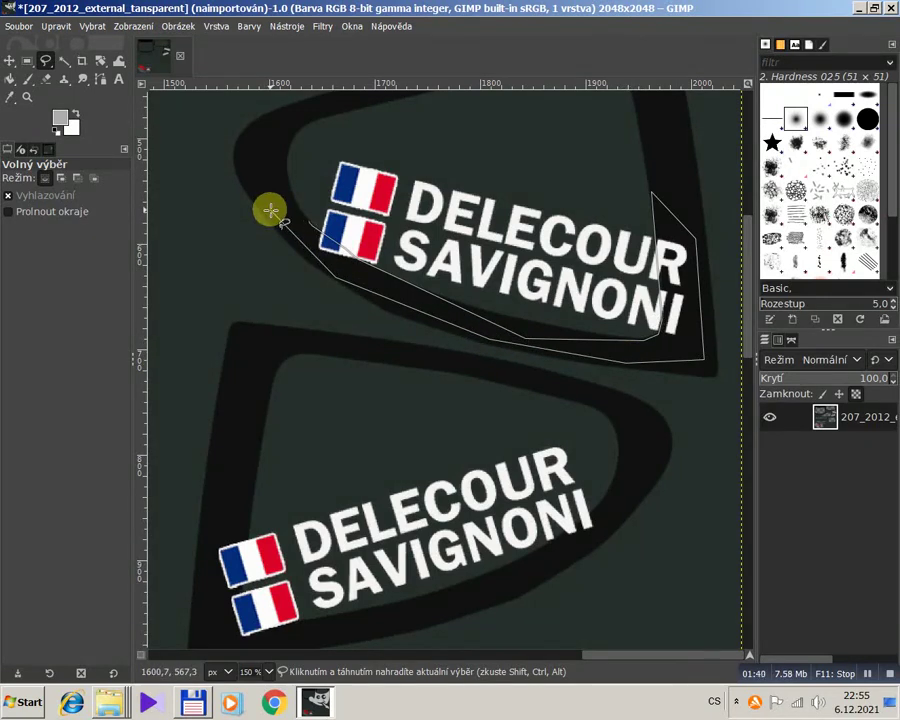
pyautogui.press('Return')
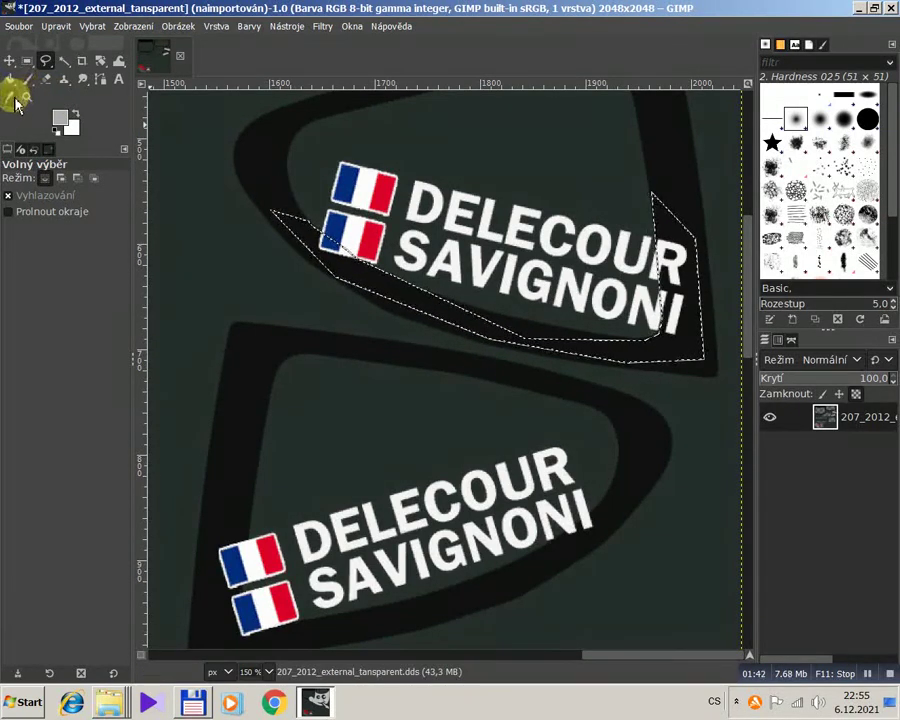
pyautogui.click(10, 97)
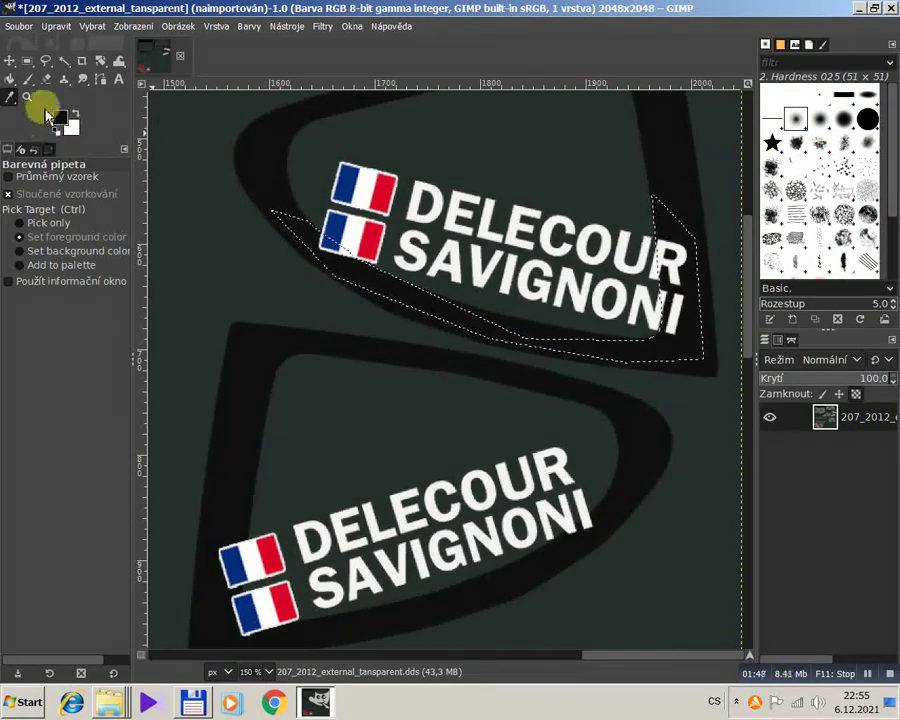
# Brush dark colour over the upper decal's last letters within the selection.
pyautogui.click(28, 80)
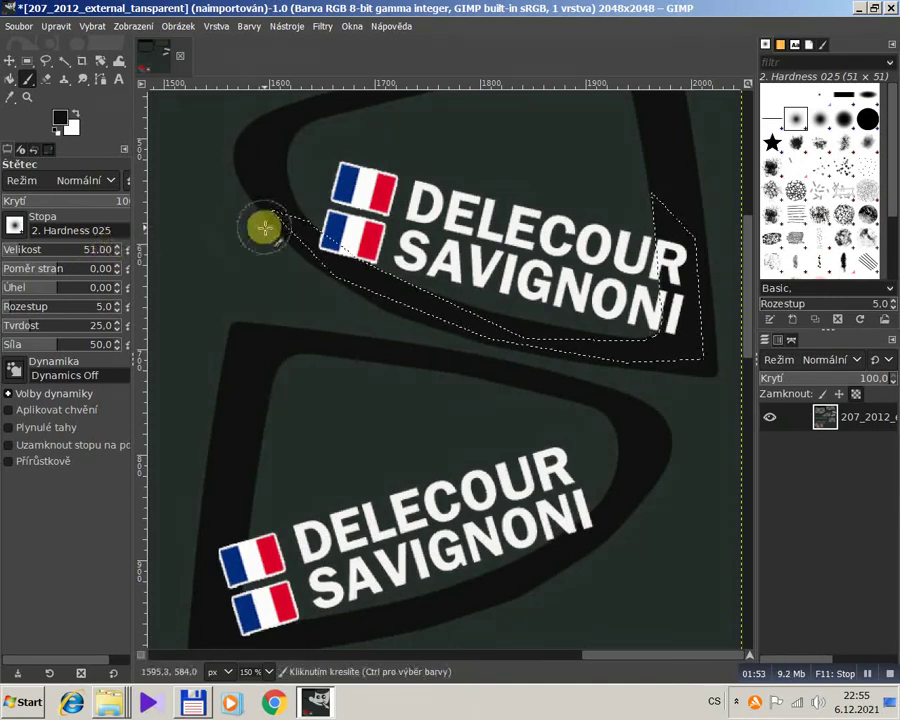
pyautogui.moveTo(671, 343); pyautogui.dragTo(693, 263)
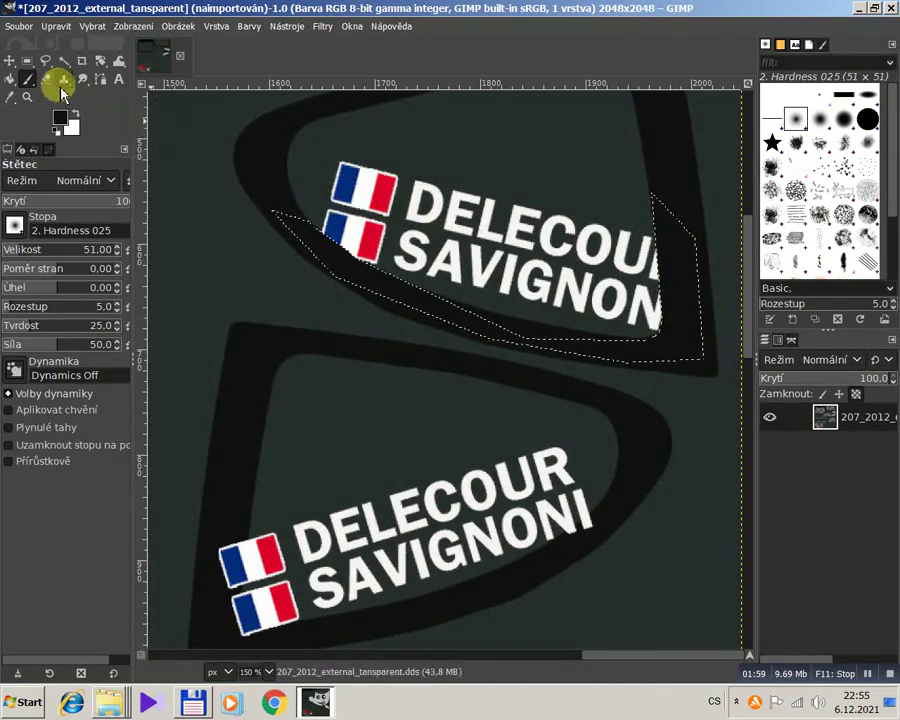
pyautogui.click(44, 60)
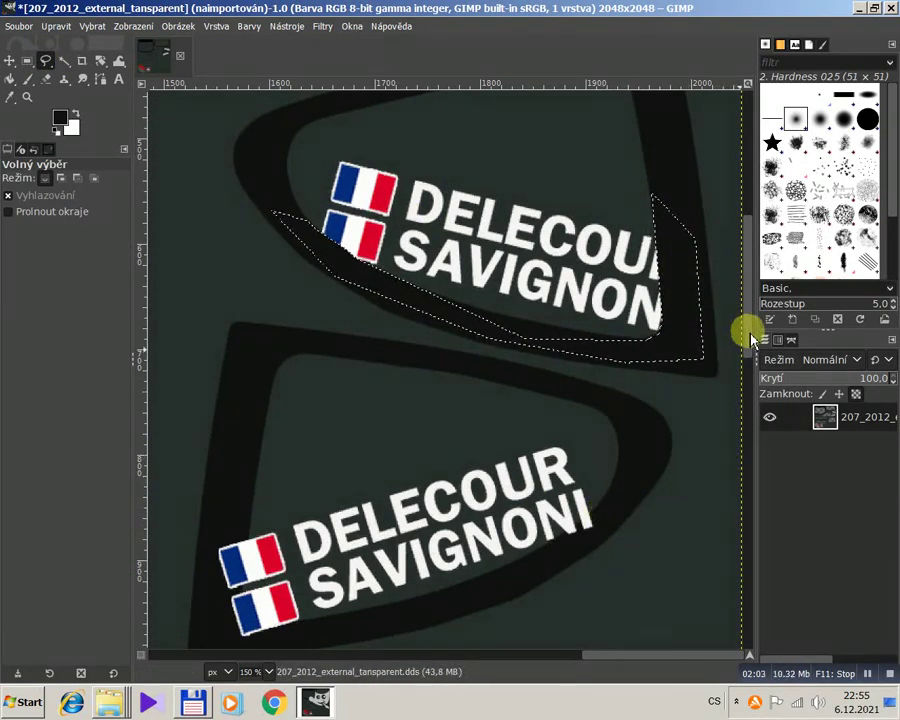
# Freehand-select an area around the lower decal's flags.
pyautogui.scroll(-1, 749, 333)
pyautogui.scroll(-1, 749, 345)
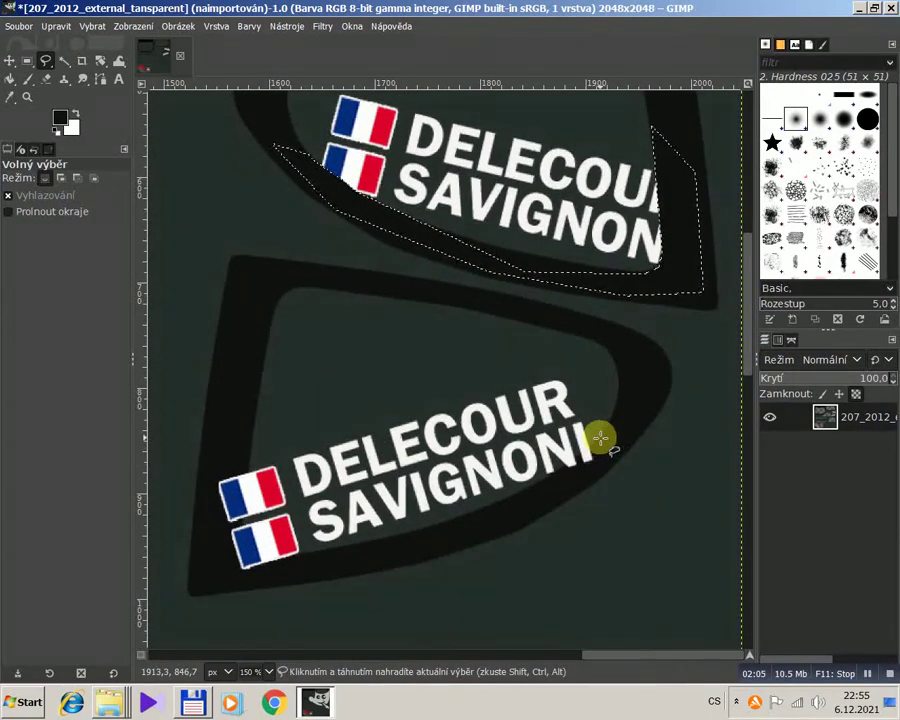
pyautogui.click(535, 485)
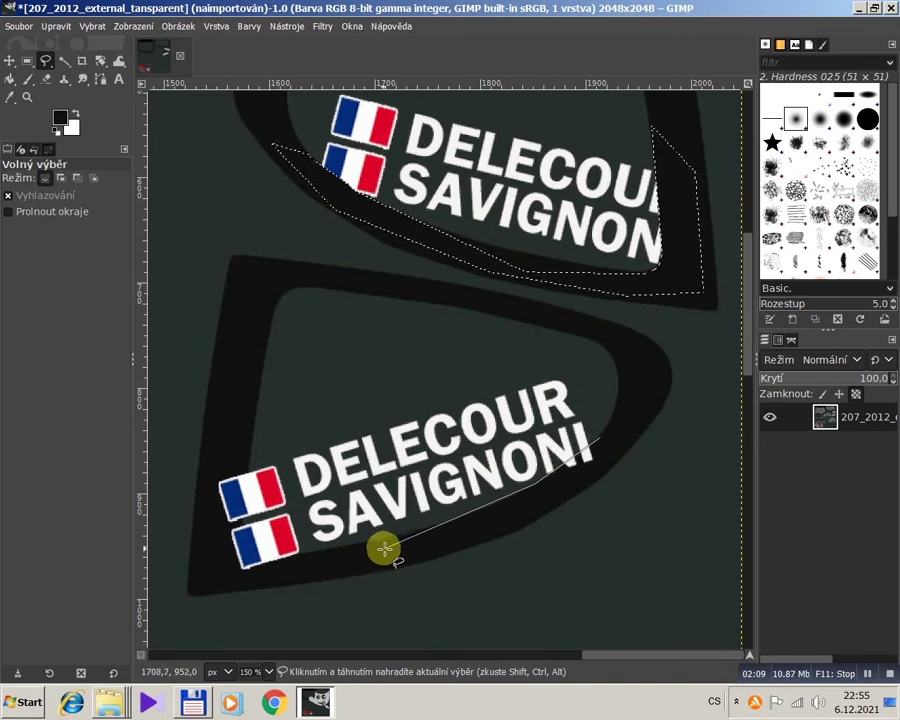
pyautogui.click(386, 546)
pyautogui.click(307, 551)
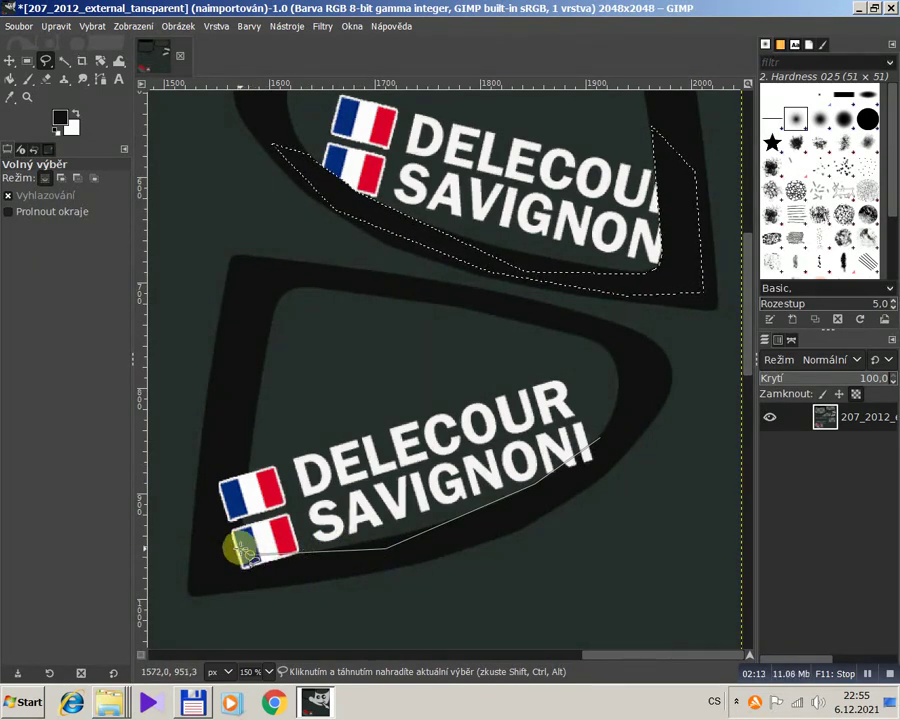
pyautogui.click(241, 548)
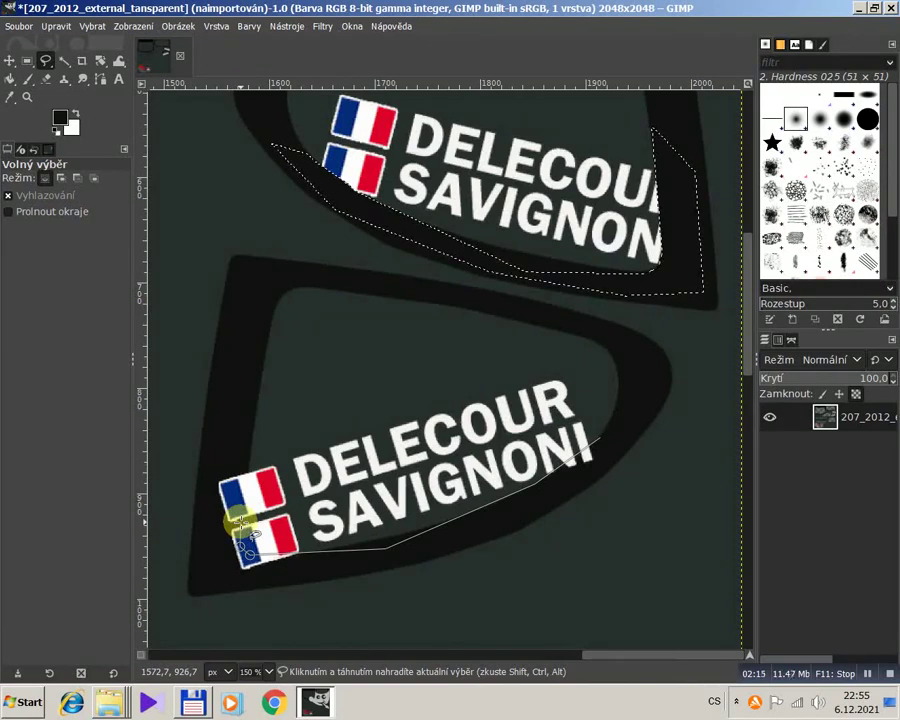
pyautogui.click(249, 442)
pyautogui.click(214, 436)
pyautogui.click(205, 580)
pyautogui.click(443, 548)
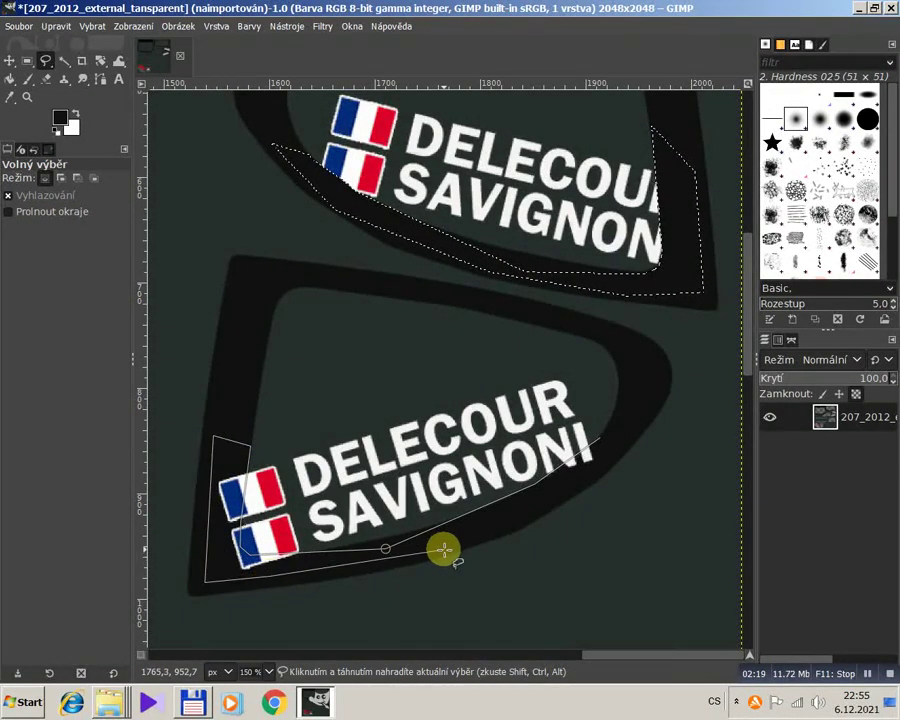
pyautogui.doubleClick(636, 408)
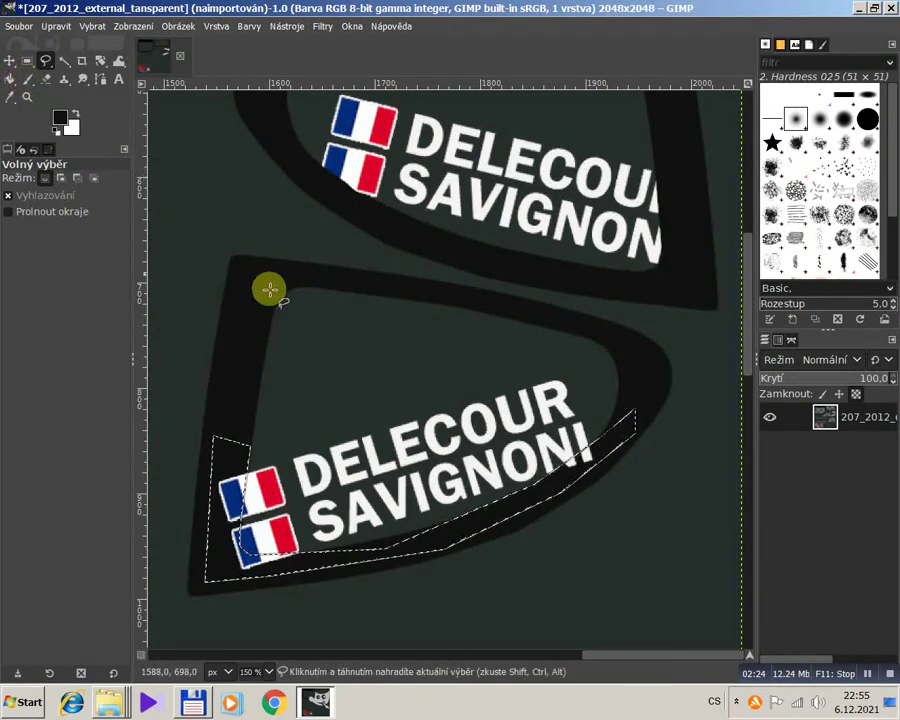
pyautogui.click(603, 426)
# Paint dark body colour over the left edge of the lower flags.
pyautogui.click(30, 78)
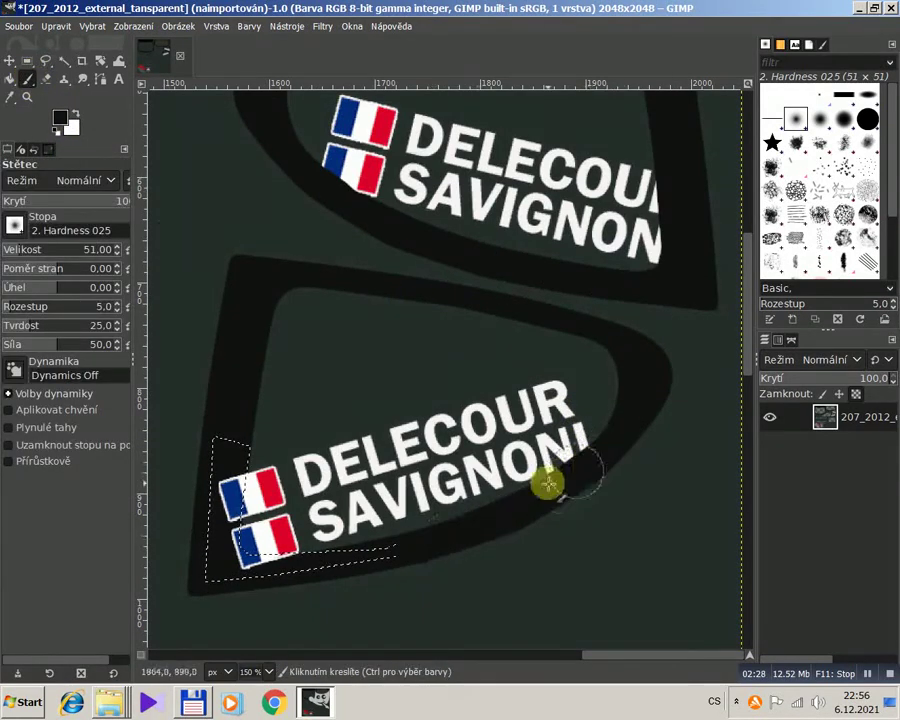
pyautogui.moveTo(263, 579); pyautogui.dragTo(240, 463)
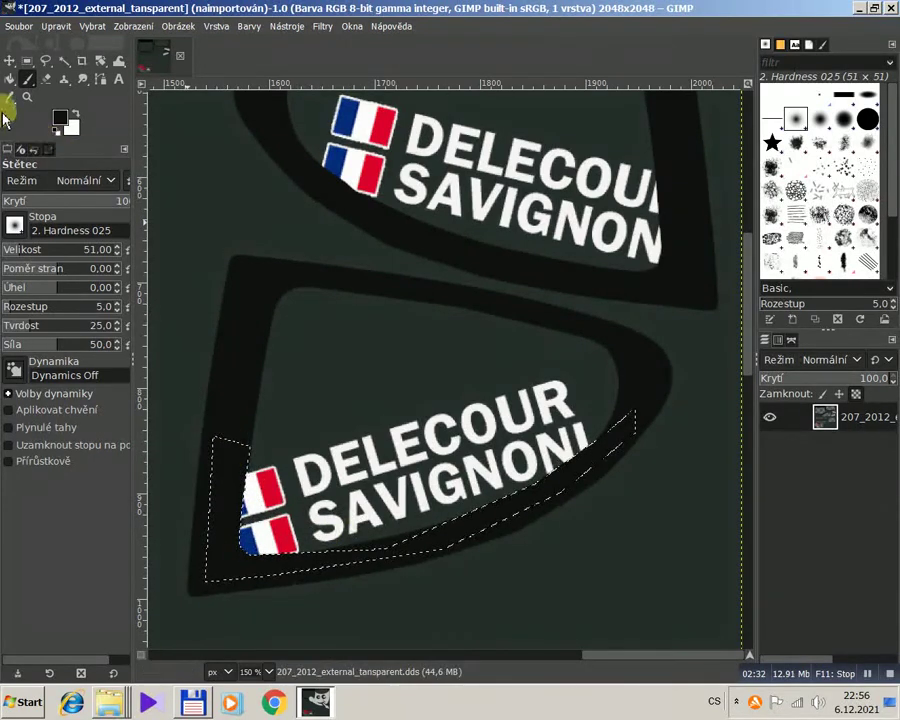
pyautogui.click(9, 97)
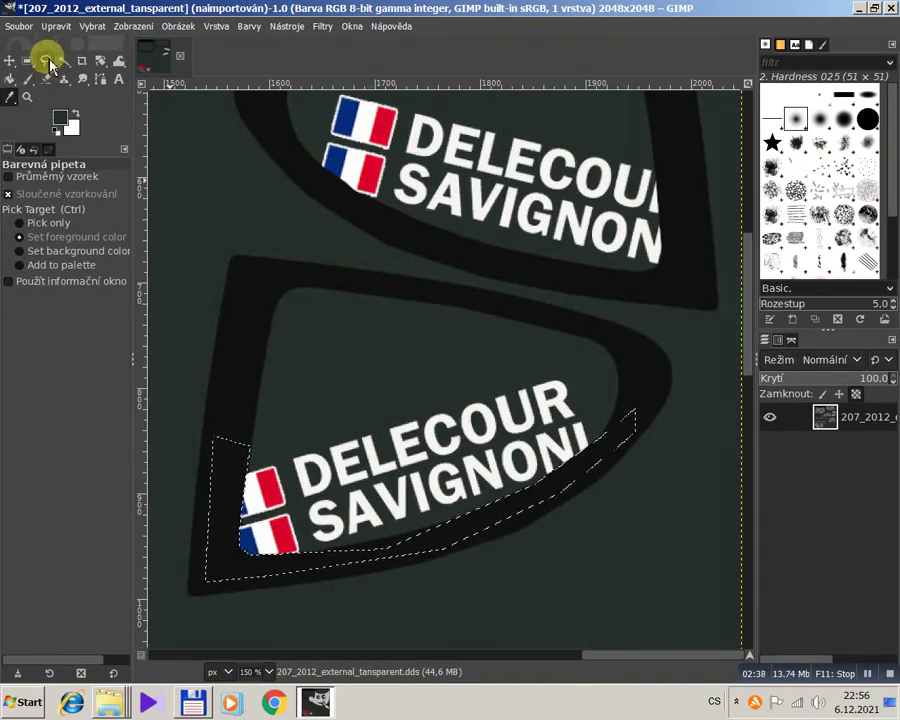
# Outline the upper DELECOUR SAVIGNONI decal and flags, then paint them over in dark colour.
pyautogui.click(47, 61)
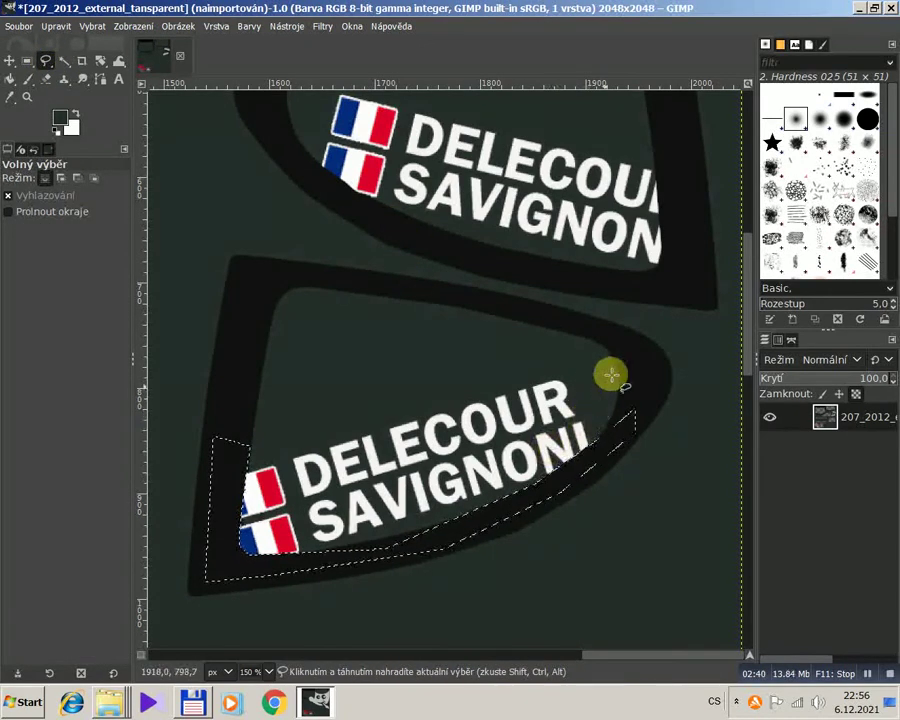
pyautogui.scroll(1, 749, 325)
pyautogui.scroll(3, 749, 325)
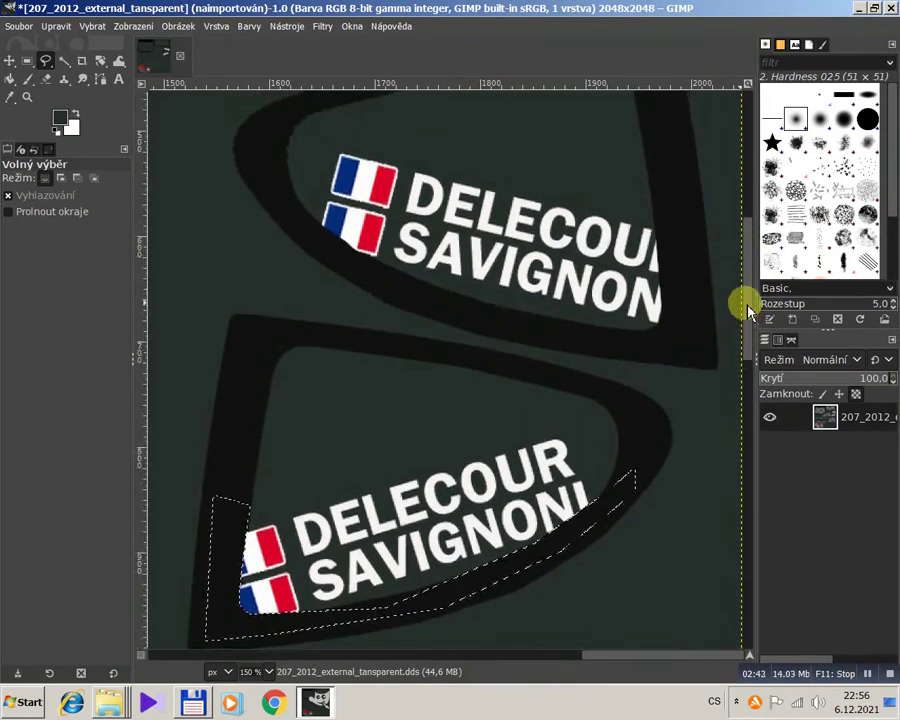
pyautogui.click(649, 184)
pyautogui.click(662, 275)
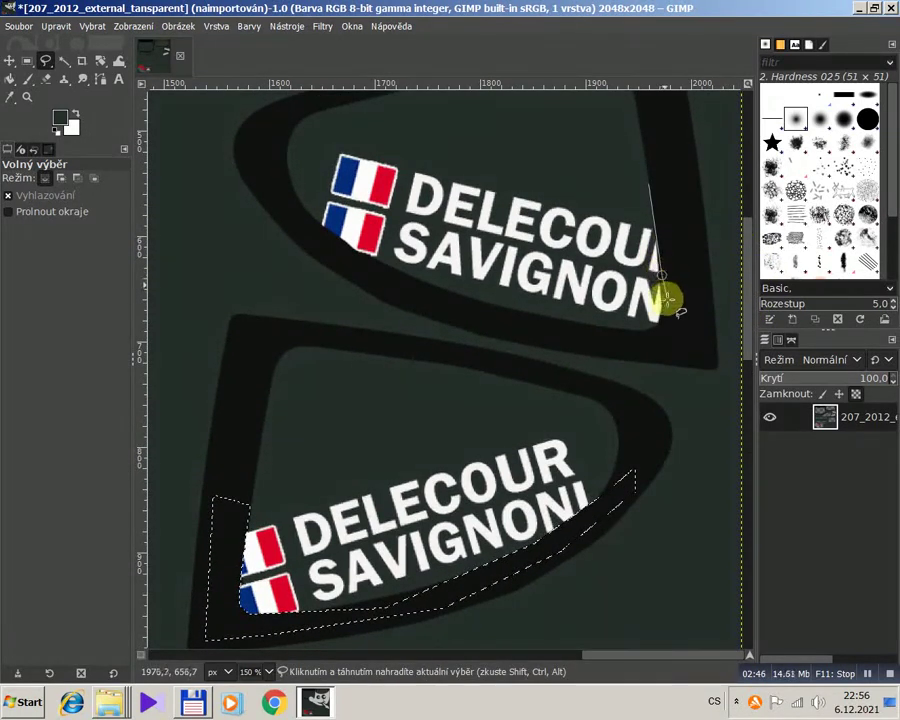
pyautogui.click(653, 329)
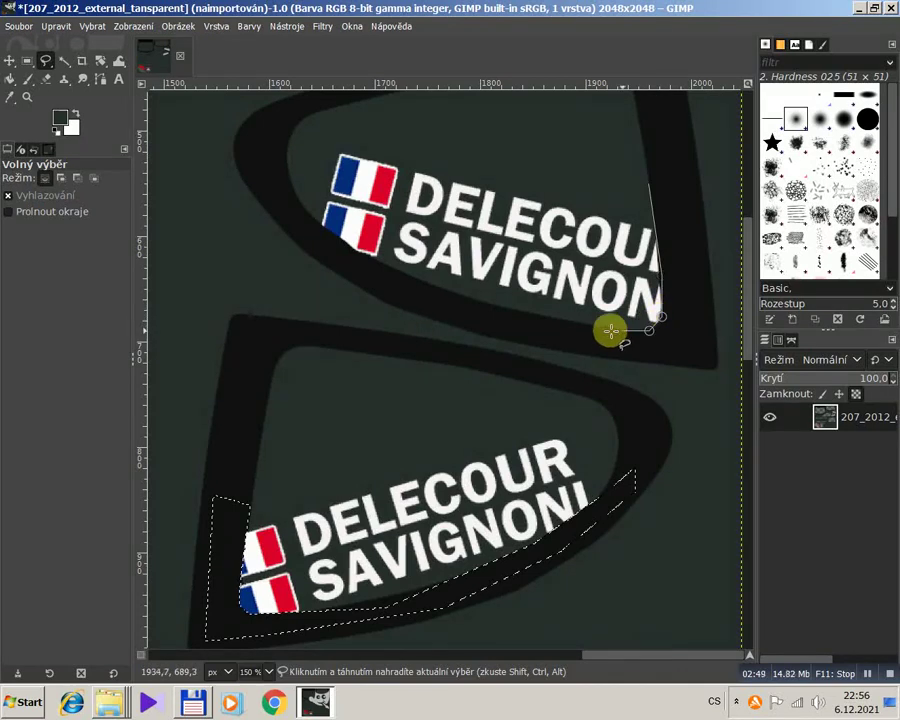
pyautogui.click(385, 263)
pyautogui.click(337, 240)
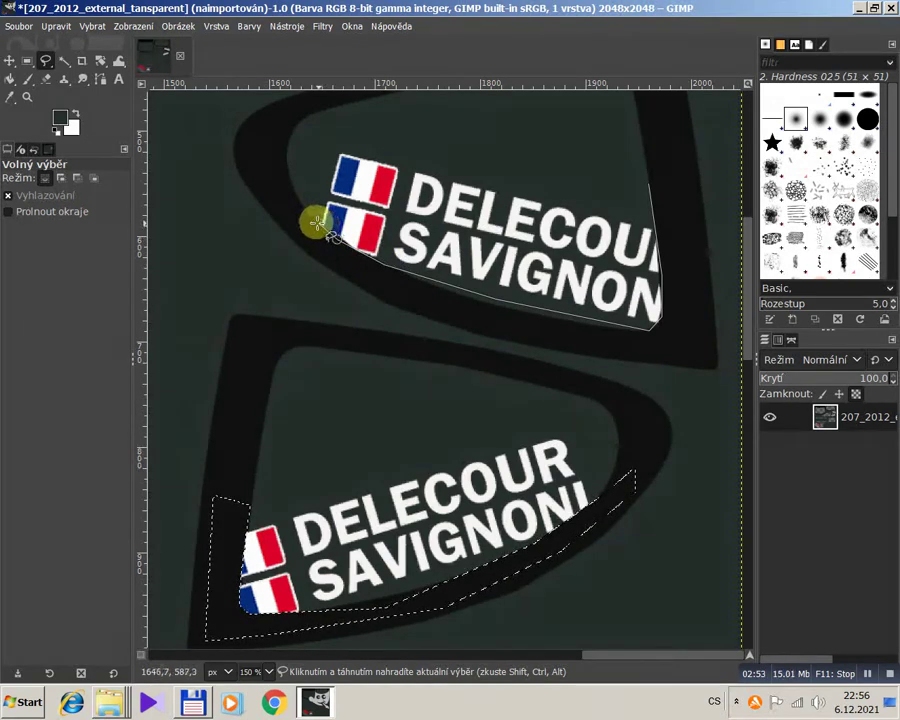
pyautogui.click(314, 220)
pyautogui.click(326, 131)
pyautogui.doubleClick(535, 136)
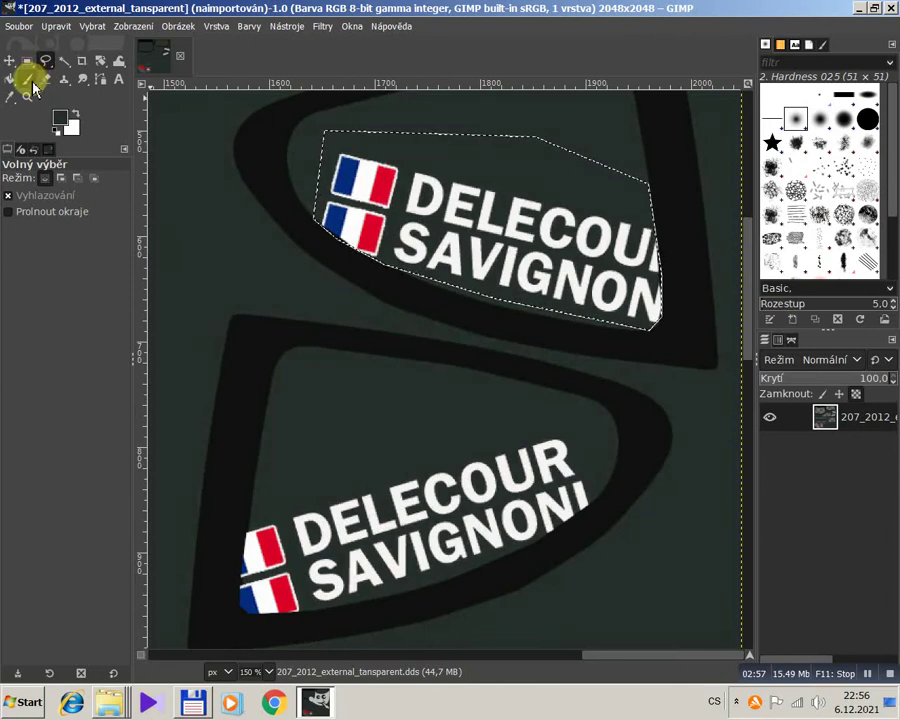
pyautogui.click(28, 80)
pyautogui.moveTo(402, 180)
pyautogui.mouseDown()
pyautogui.moveTo(331, 221)
pyautogui.moveTo(361, 161)
pyautogui.moveTo(389, 195)
pyautogui.moveTo(321, 235)
pyautogui.moveTo(357, 251)
pyautogui.moveTo(351, 150)
pyautogui.moveTo(437, 197)
pyautogui.moveTo(203, 231)
pyautogui.moveTo(556, 217)
pyautogui.moveTo(386, 217)
pyautogui.moveTo(593, 217)
pyautogui.moveTo(526, 255)
pyautogui.moveTo(653, 257)
pyautogui.moveTo(588, 298)
pyautogui.moveTo(631, 327)
pyautogui.moveTo(675, 315)
pyautogui.moveTo(569, 183)
pyautogui.moveTo(700, 349)
pyautogui.moveTo(342, 255)
pyautogui.moveTo(683, 337)
pyautogui.moveTo(353, 211)
pyautogui.mouseUp()
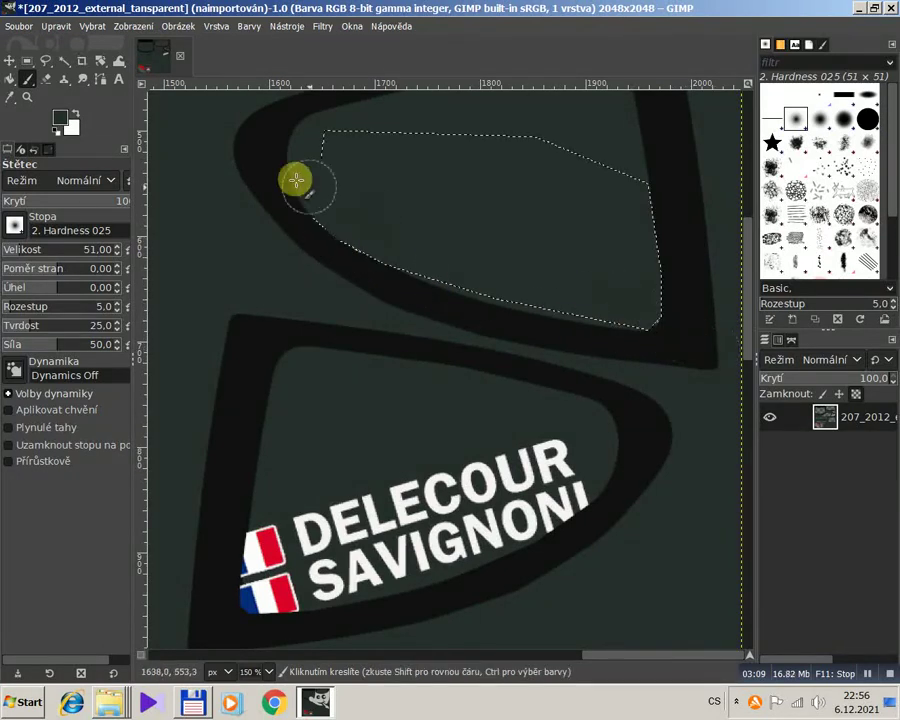
# Select the lower decal and flags, paint them out, and re-show the selection with Ctrl+T.
pyautogui.click(45, 60)
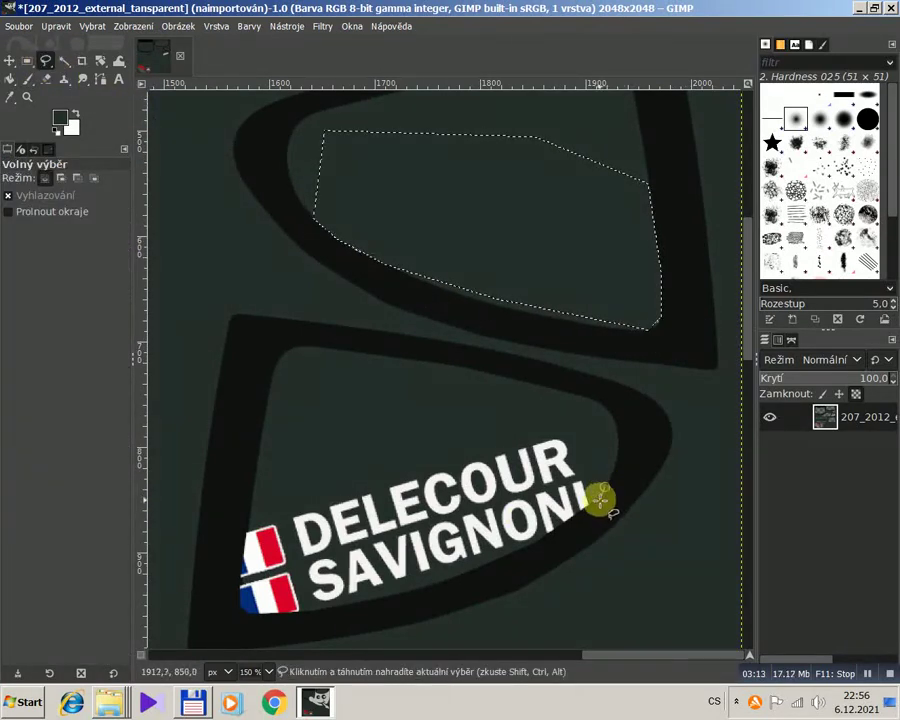
pyautogui.moveTo(538, 539); pyautogui.dragTo(326, 606)
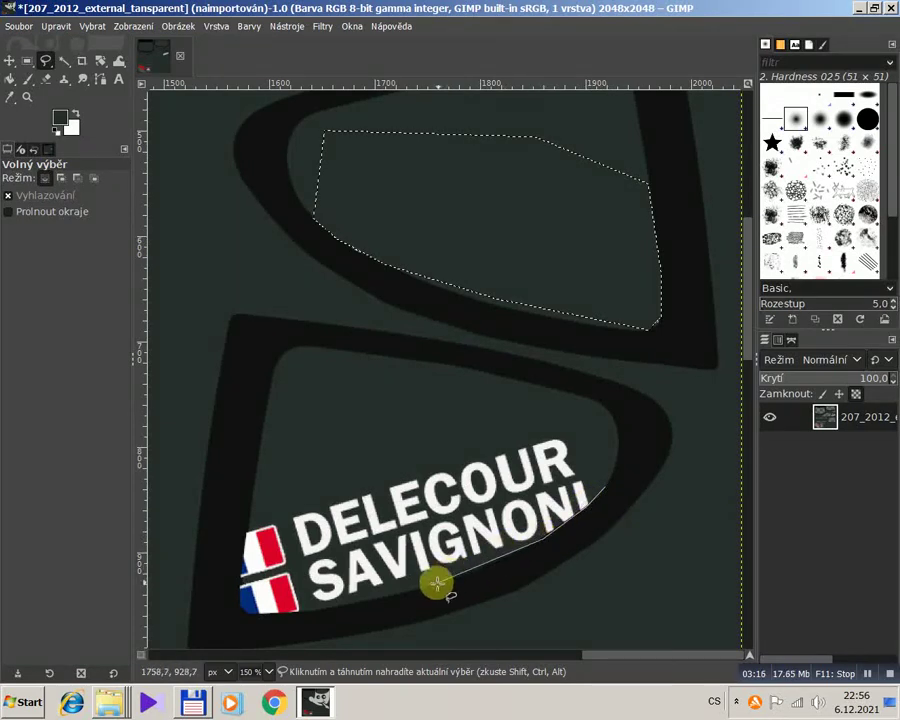
pyautogui.click(298, 612)
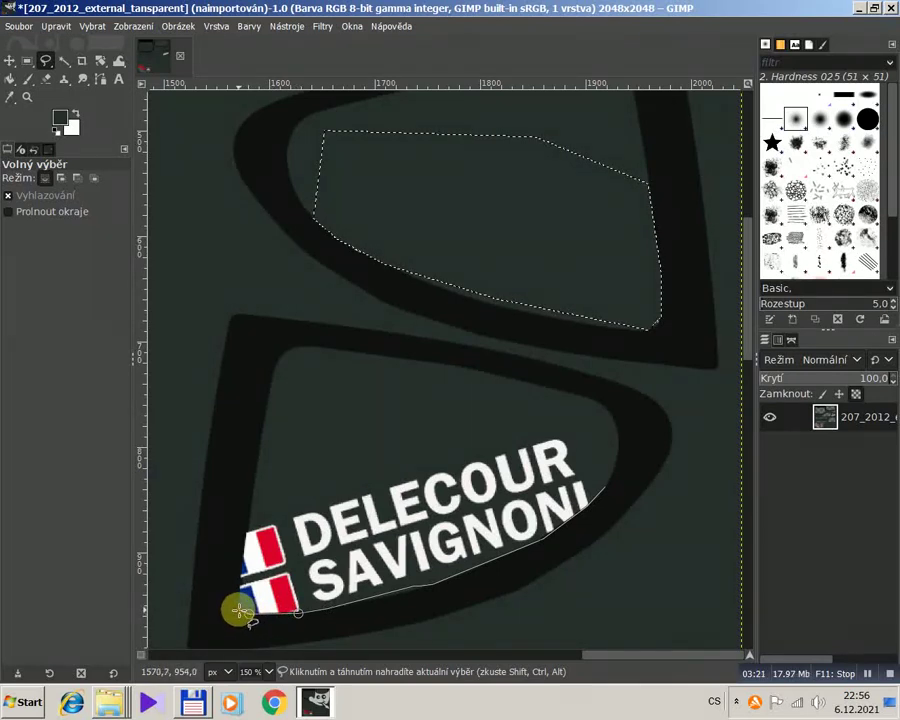
pyautogui.moveTo(237, 578); pyautogui.dragTo(257, 507)
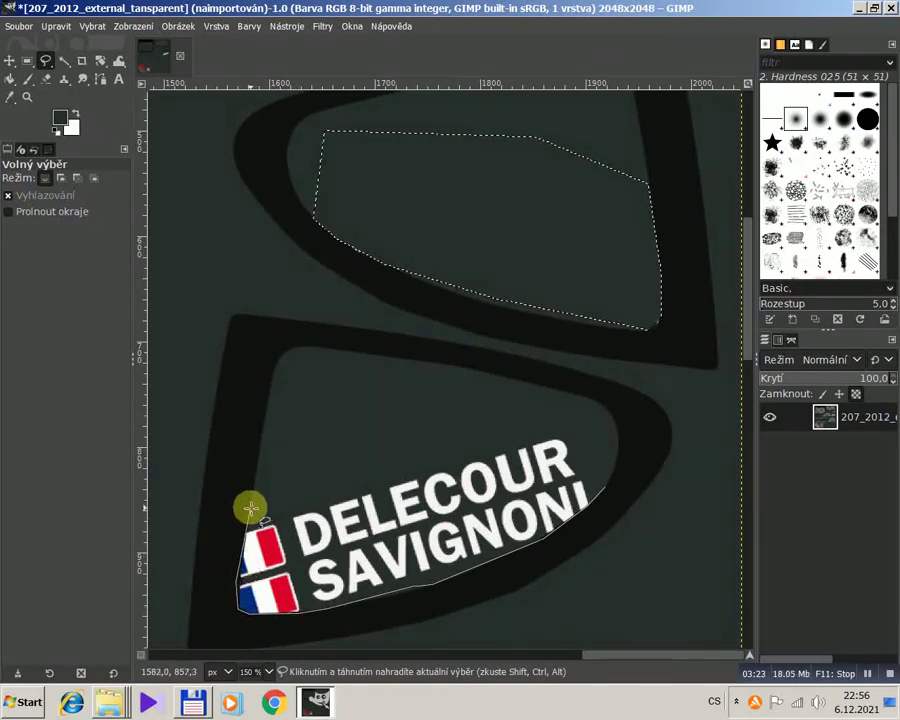
pyautogui.click(425, 410)
pyautogui.doubleClick(586, 422)
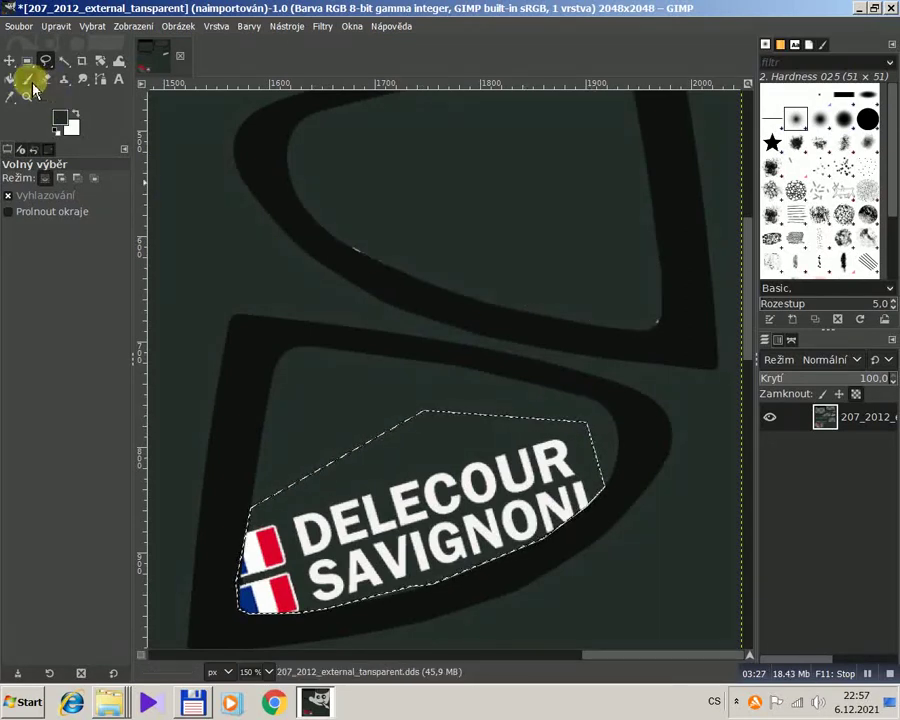
pyautogui.click(29, 79)
pyautogui.moveTo(296, 526)
pyautogui.mouseDown()
pyautogui.moveTo(281, 547)
pyautogui.moveTo(249, 525)
pyautogui.moveTo(275, 532)
pyautogui.moveTo(273, 598)
pyautogui.moveTo(449, 561)
pyautogui.moveTo(500, 537)
pyautogui.moveTo(454, 517)
pyautogui.mouseUp()
pyautogui.moveTo(505, 470)
pyautogui.mouseDown()
pyautogui.moveTo(574, 433)
pyautogui.moveTo(623, 450)
pyautogui.moveTo(466, 536)
pyautogui.moveTo(587, 498)
pyautogui.mouseUp()
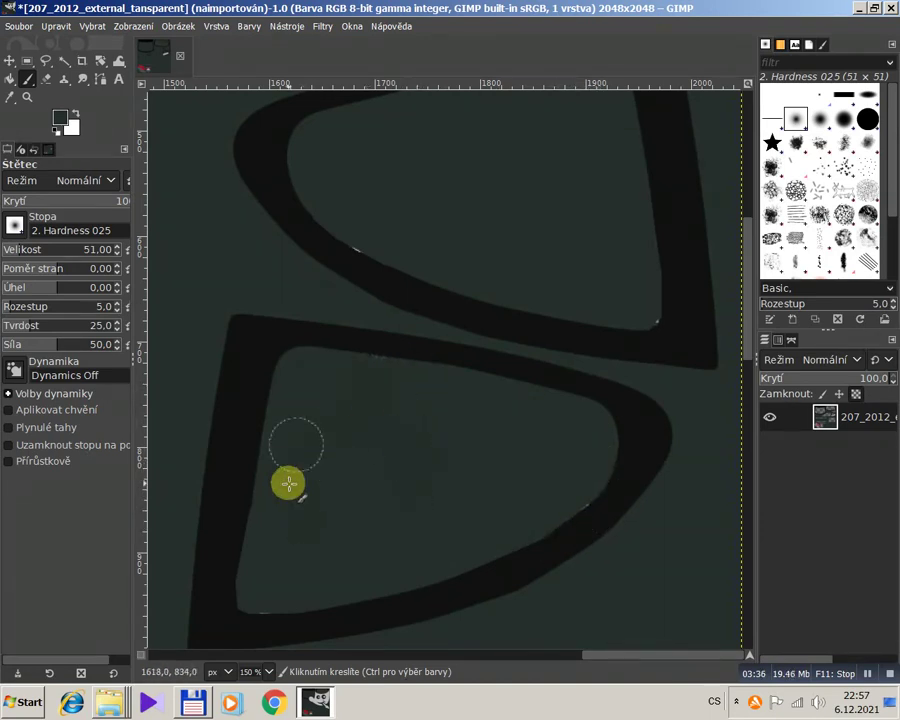
pyautogui.hotkey('ctrl', 't')
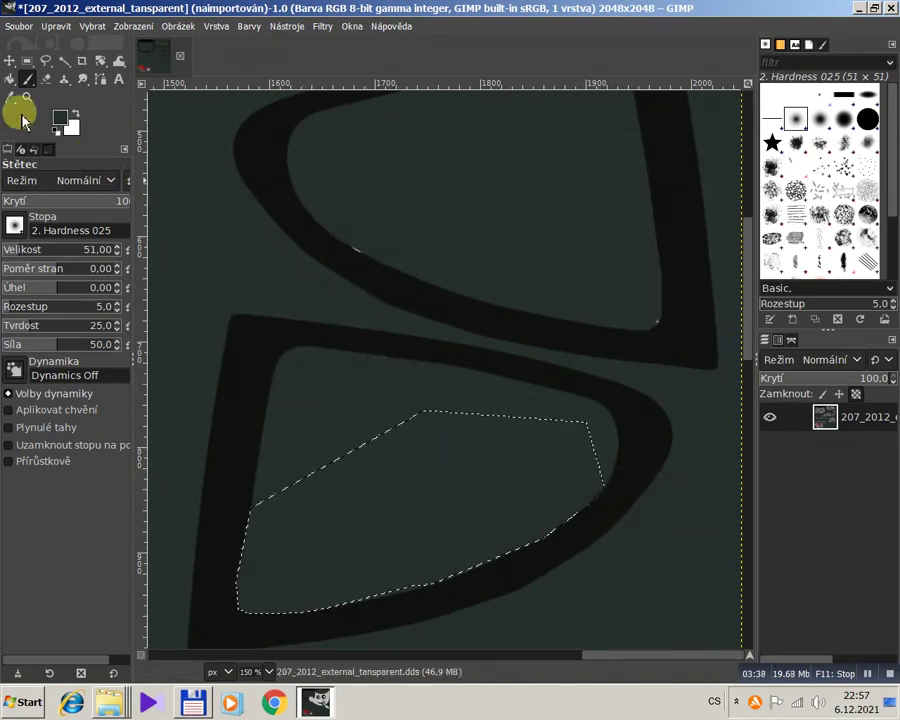
# Zoom in closely on the light speck at the upper black stripe's edge.
pyautogui.click(26, 97)
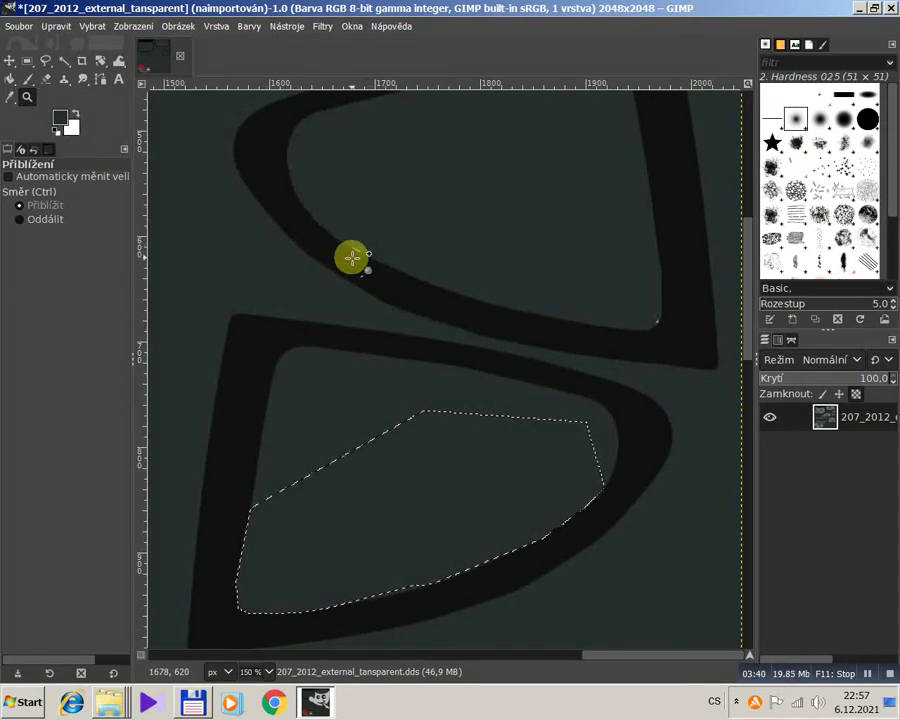
pyautogui.click(352, 257)
pyautogui.click(355, 250)
pyautogui.click(362, 246)
pyautogui.click(362, 246)
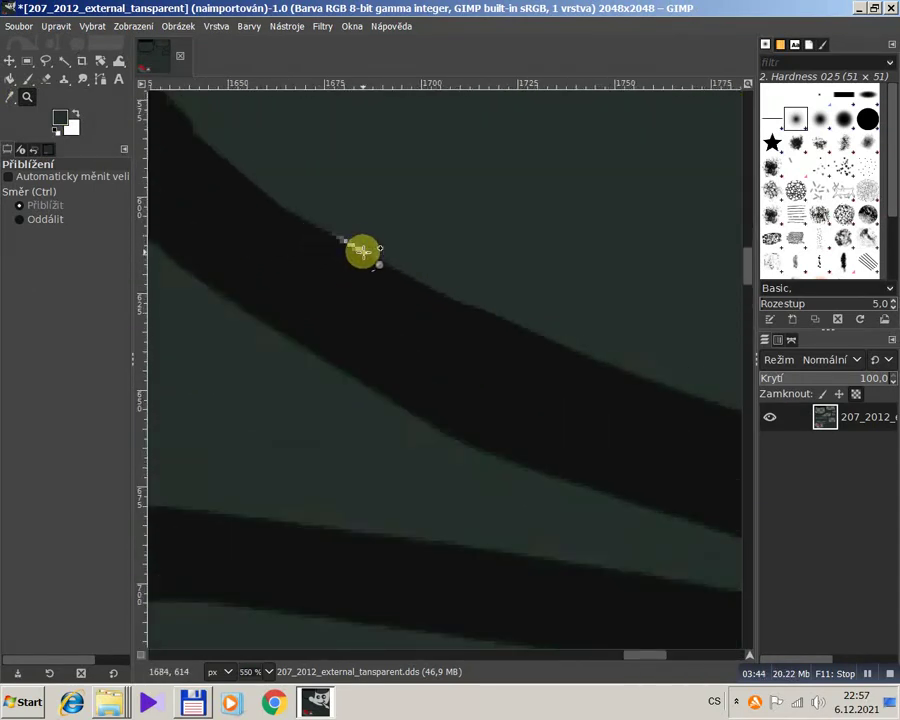
pyautogui.click(356, 250)
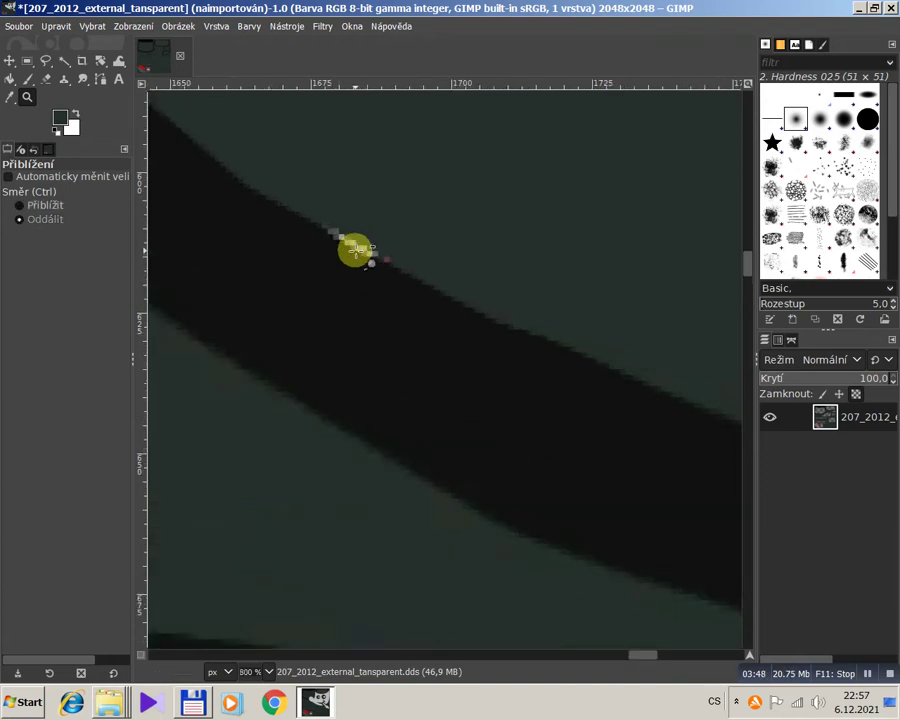
pyautogui.doubleClick(356, 250)
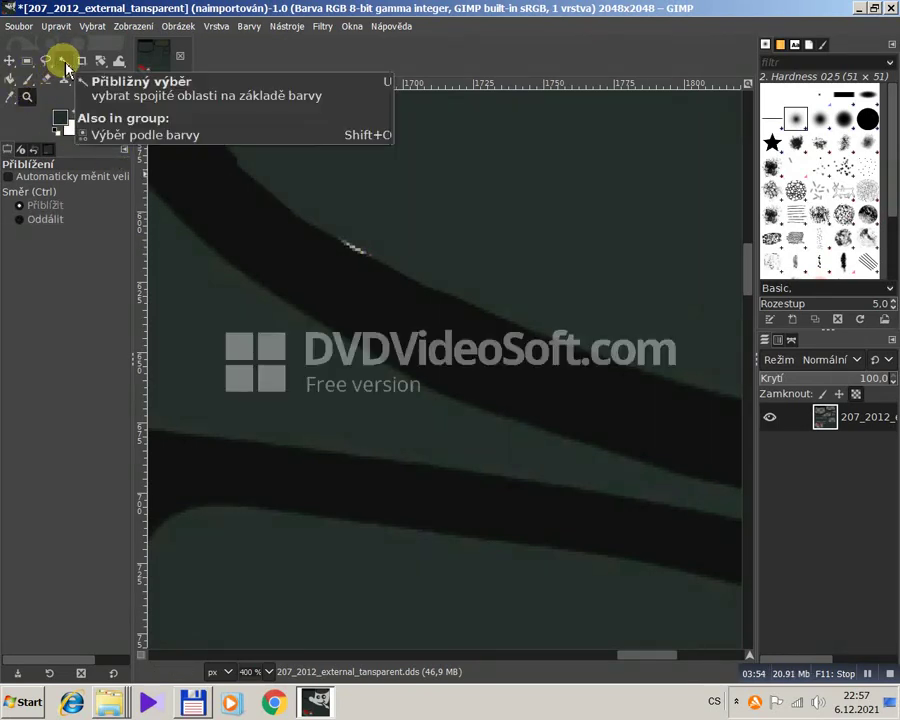
# Select a triangle around the speck and paint it out in dark colour.
pyautogui.click(45, 61)
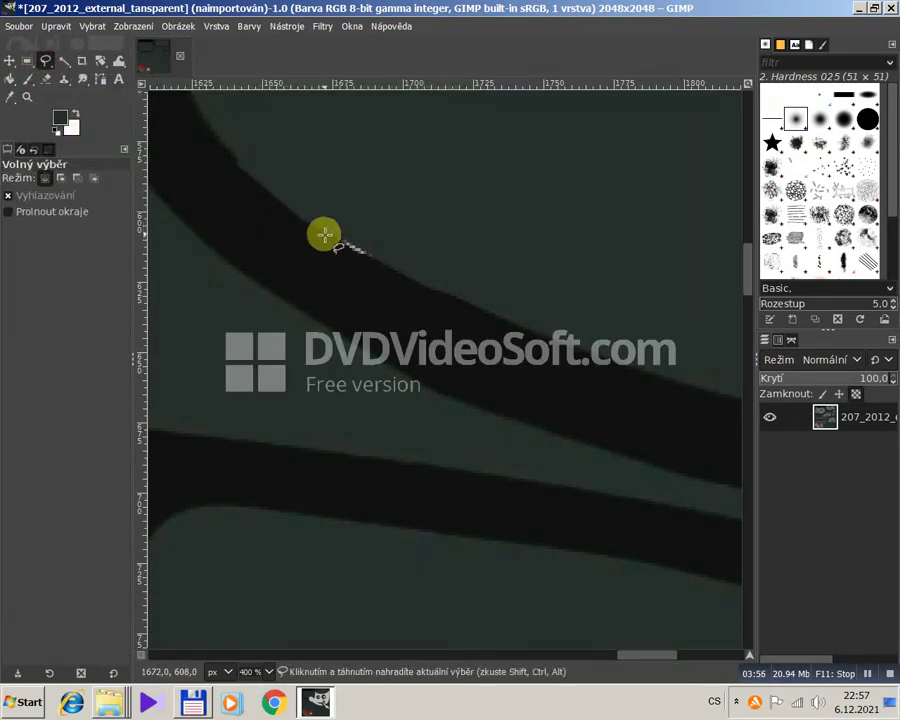
pyautogui.click(309, 225)
pyautogui.click(371, 261)
pyautogui.click(465, 299)
pyautogui.click(498, 189)
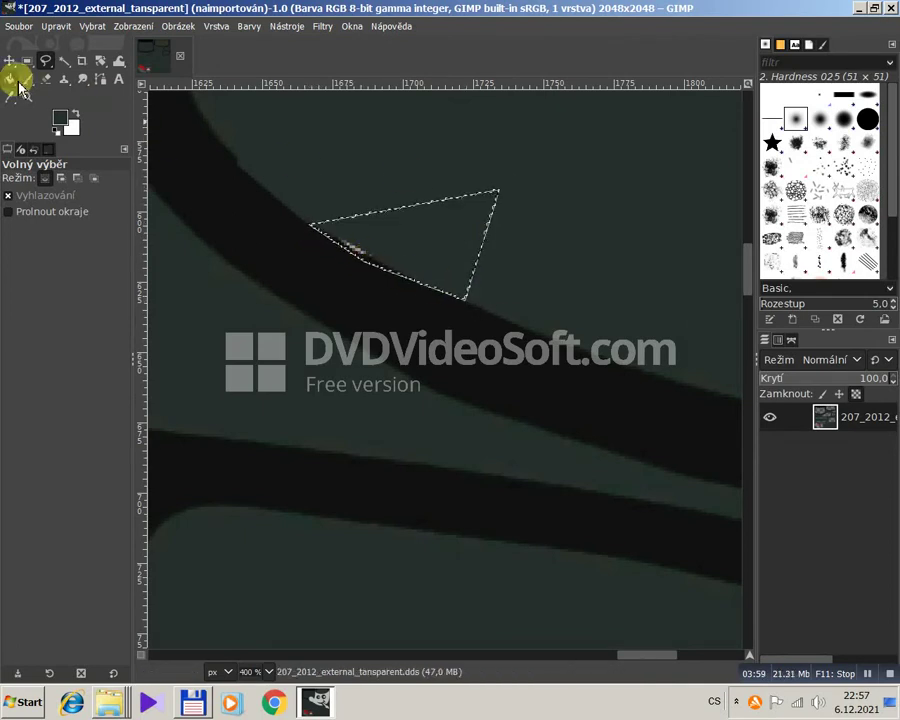
pyautogui.click(28, 82)
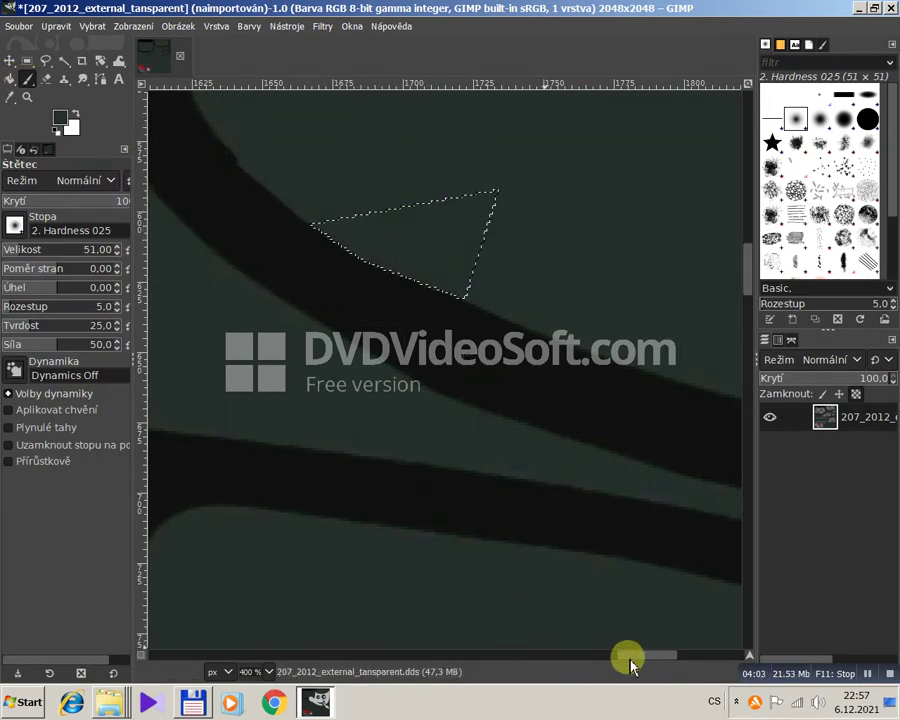
pyautogui.moveTo(630, 657); pyautogui.dragTo(691, 657)
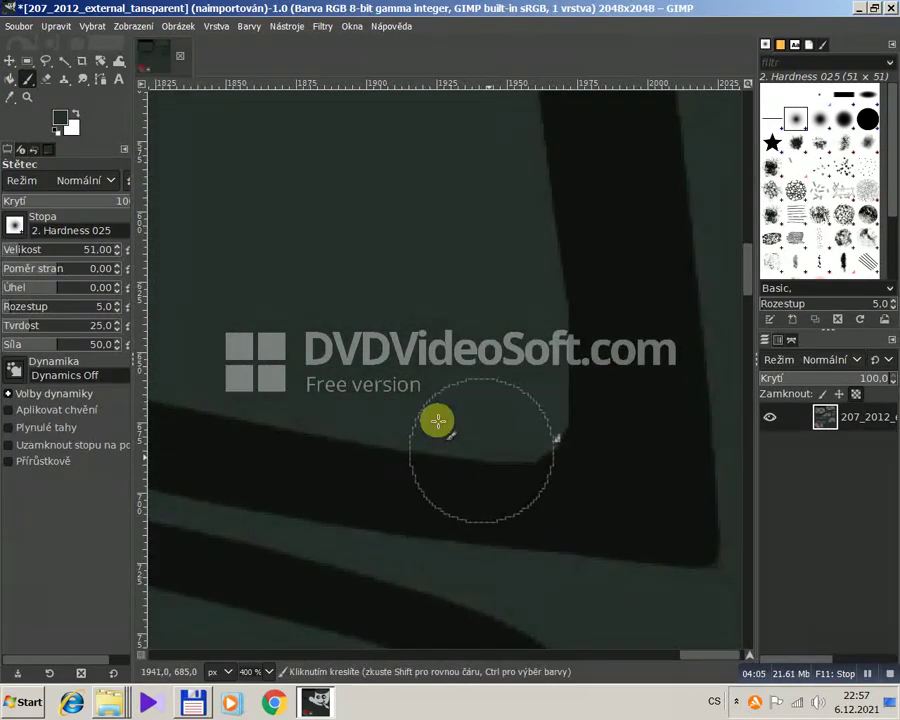
# Freehand-select a small patch at a window-frame corner and retouch it with the brush.
pyautogui.click(46, 61)
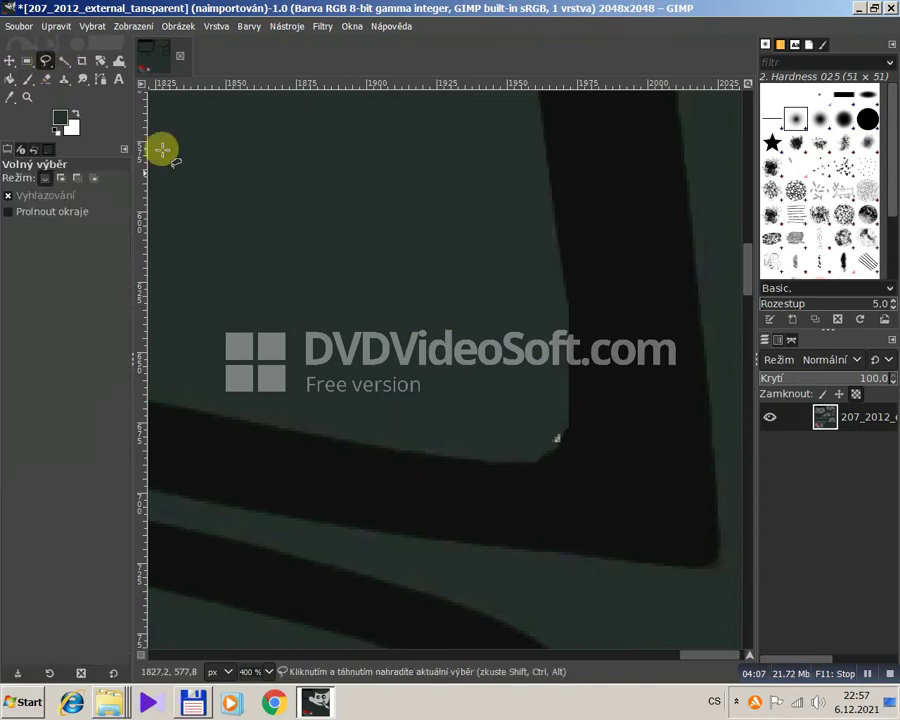
pyautogui.click(569, 411)
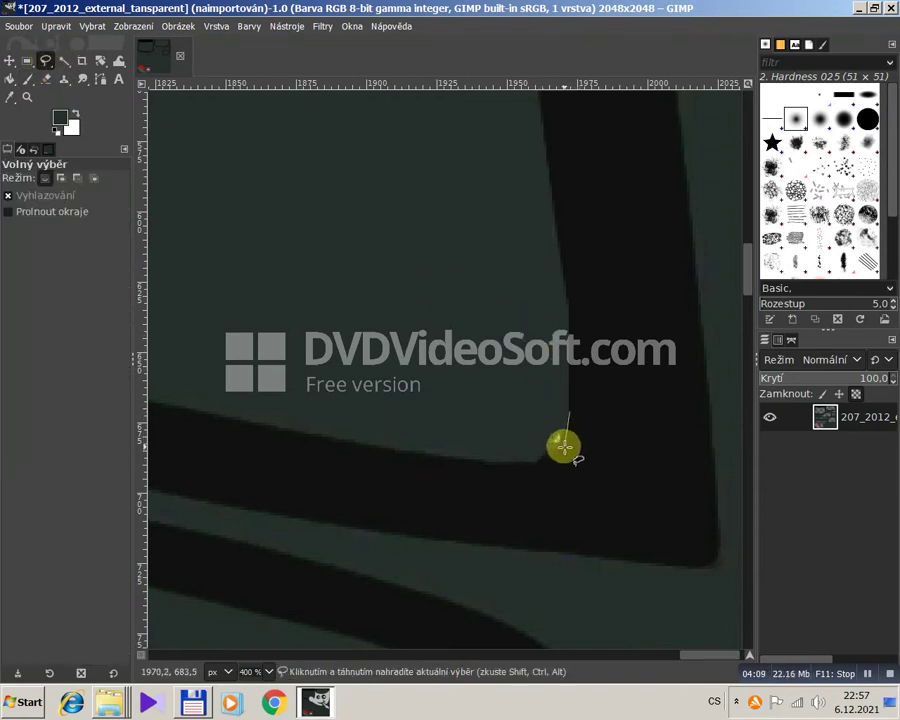
pyautogui.click(540, 461)
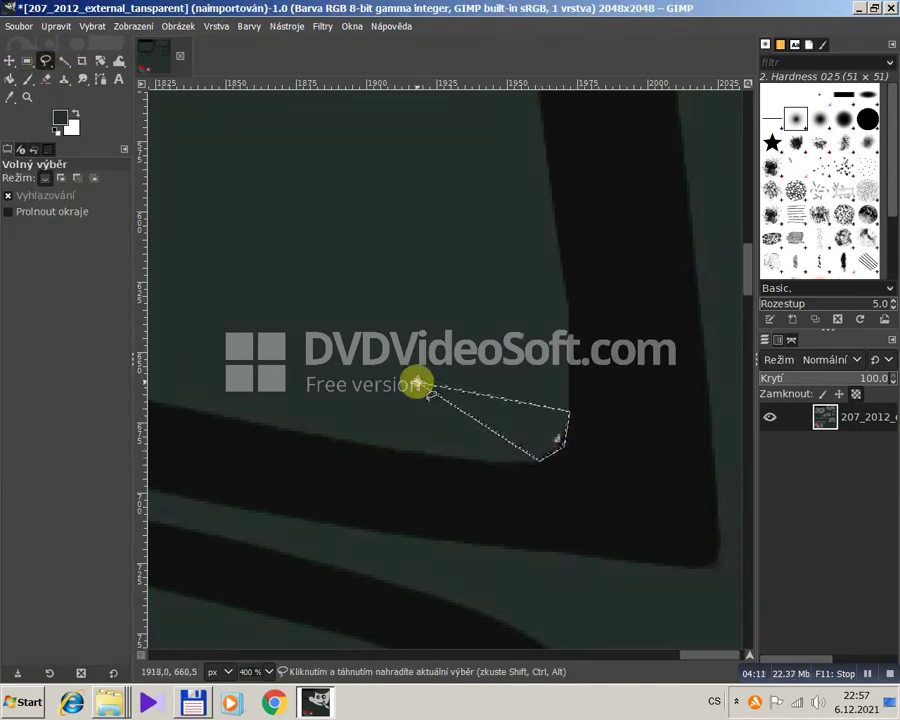
pyautogui.click(28, 80)
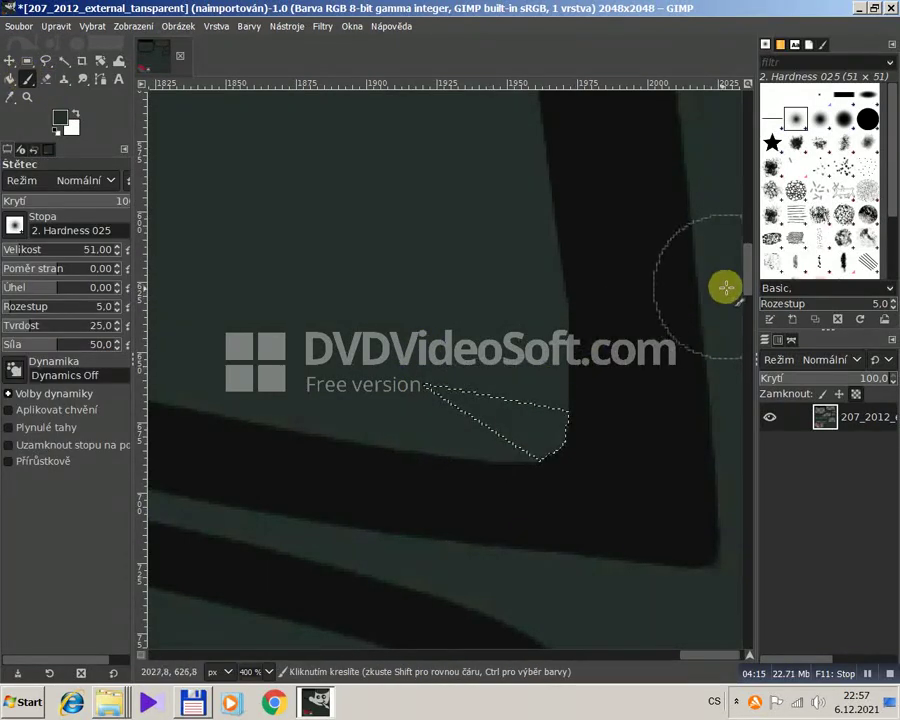
pyautogui.moveTo(750, 291); pyautogui.dragTo(741, 366)
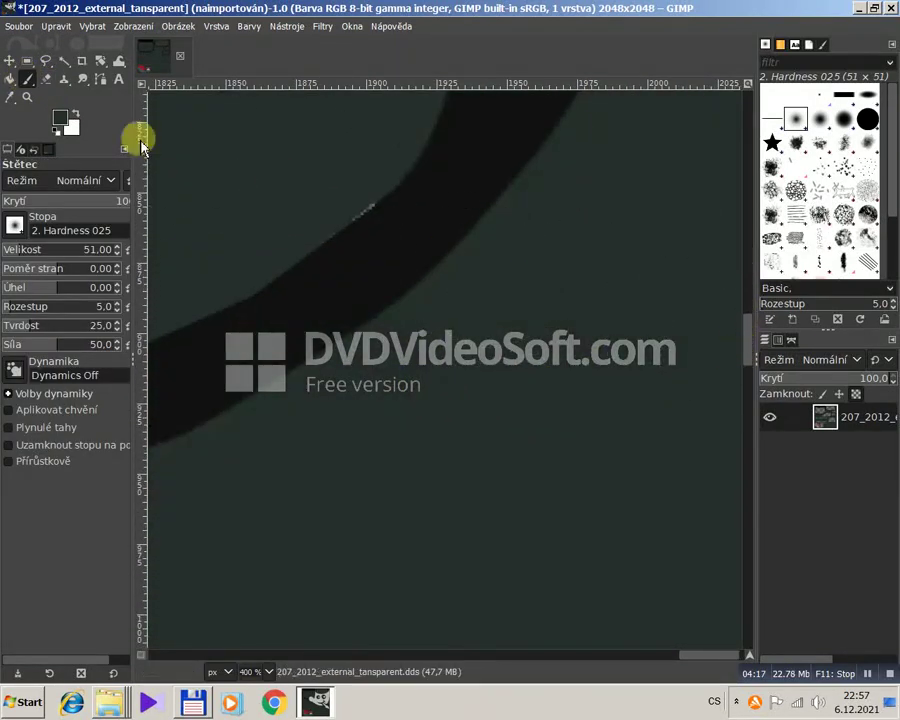
# Select another small patch along the dark band's edge and paint over it.
pyautogui.click(46, 62)
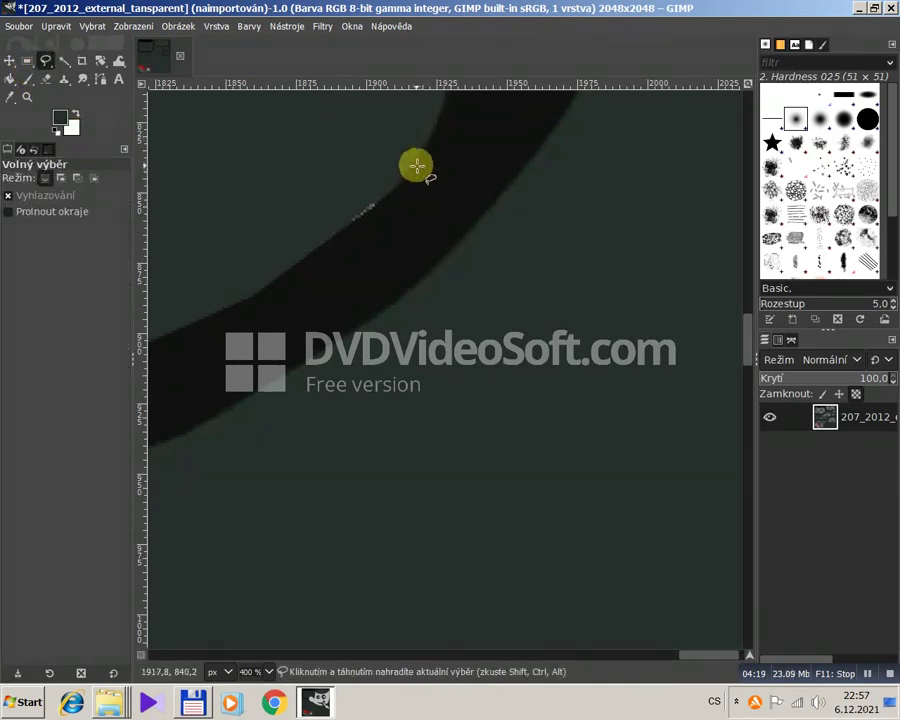
pyautogui.click(371, 210)
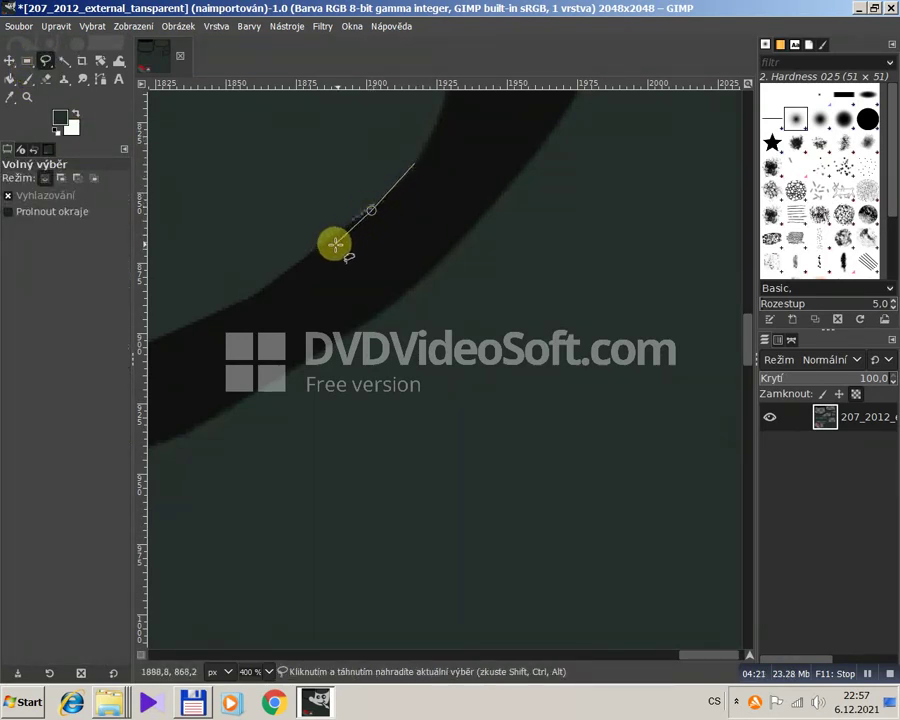
pyautogui.click(318, 249)
pyautogui.click(251, 214)
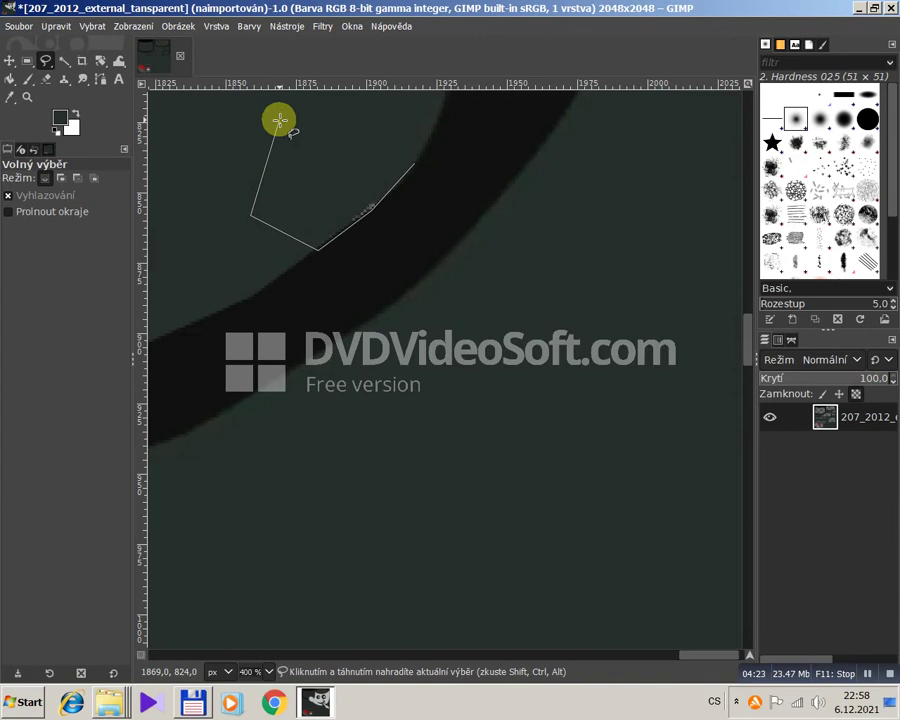
pyautogui.click(277, 118)
pyautogui.click(28, 78)
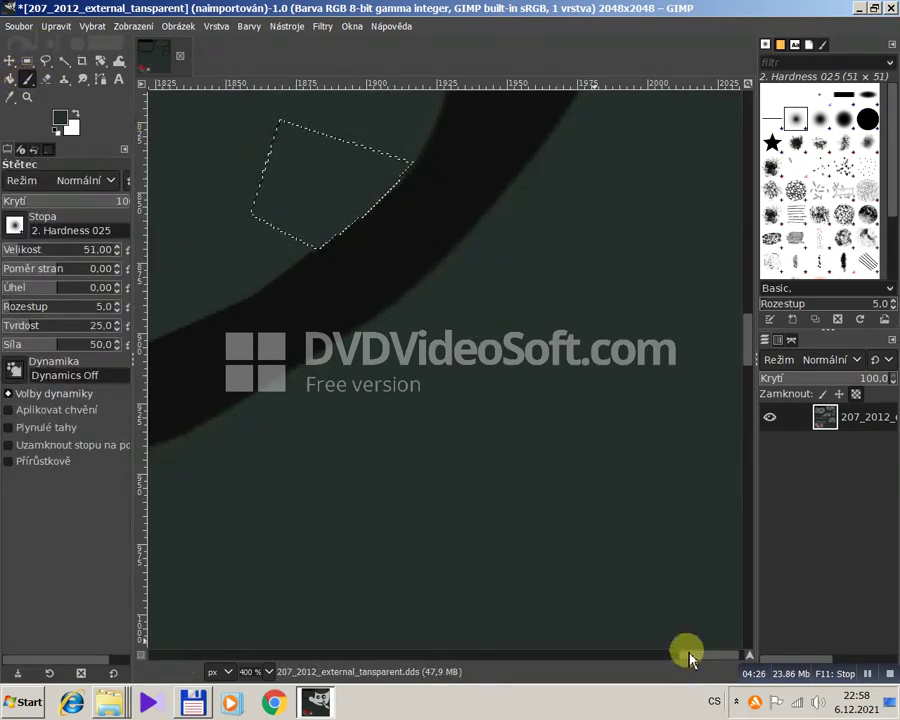
pyautogui.hscroll(-1, 686, 658)
pyautogui.moveTo(688, 662); pyautogui.dragTo(580, 666)
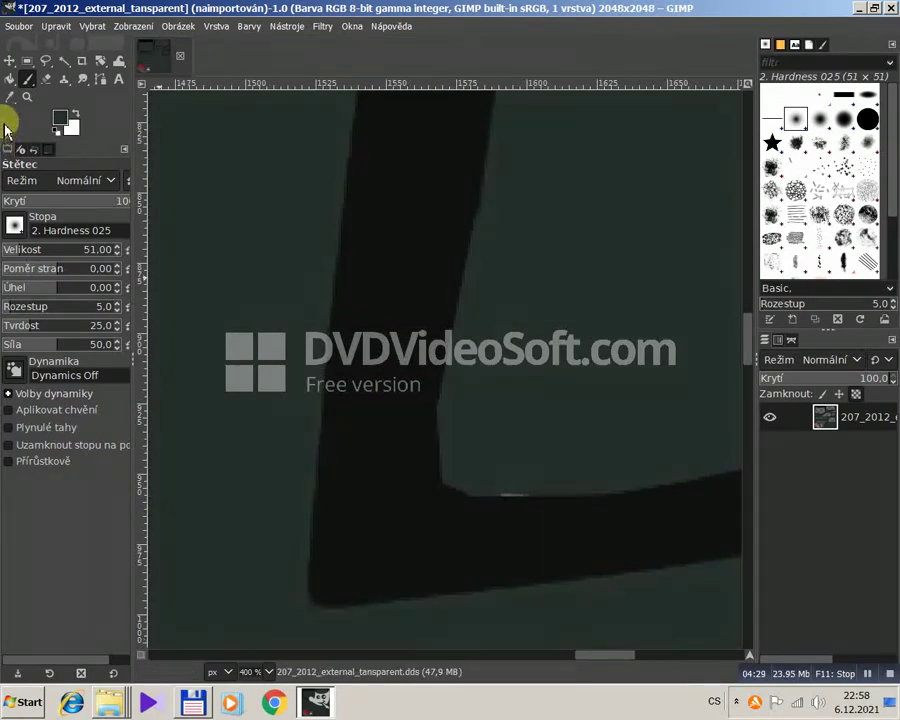
# Make a triangular selection around the light speck at the outline's inner corner.
pyautogui.click(45, 60)
pyautogui.click(622, 491)
pyautogui.moveTo(560, 491); pyautogui.dragTo(537, 498)
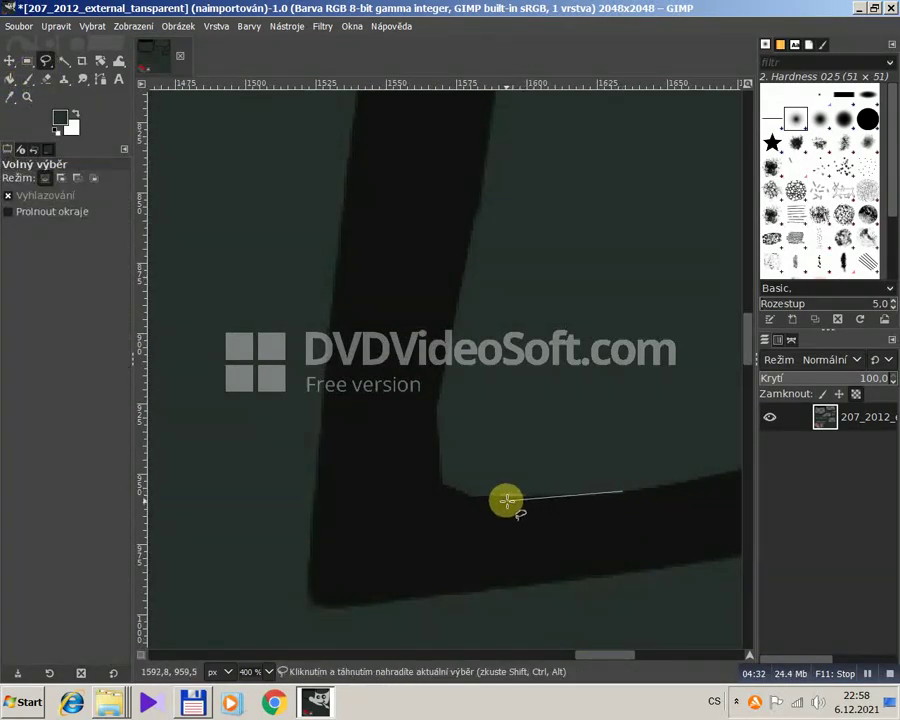
pyautogui.click(460, 492)
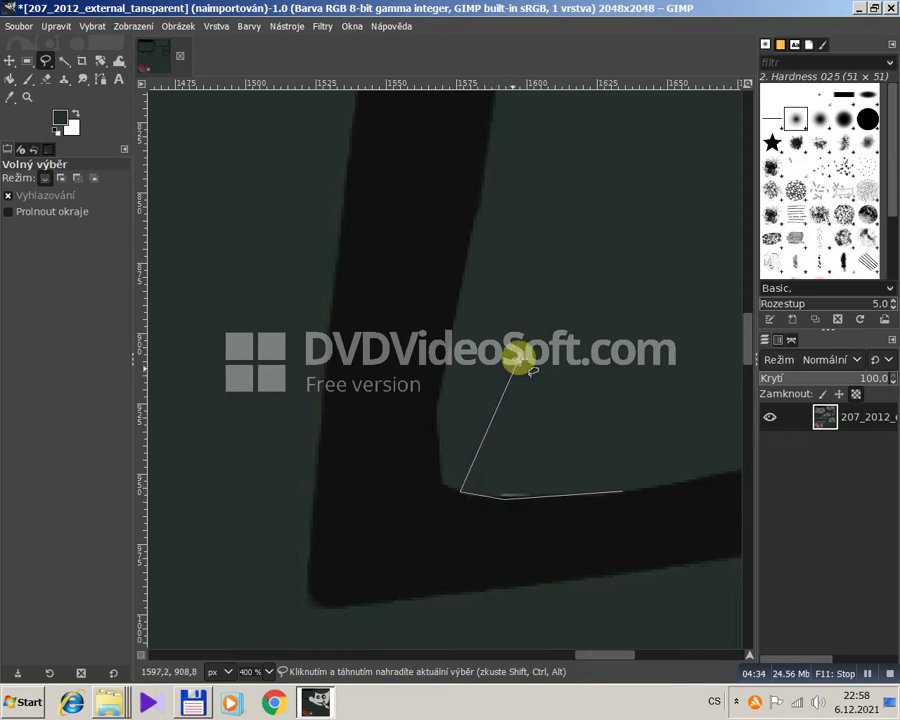
pyautogui.doubleClick(548, 318)
pyautogui.press('Return')
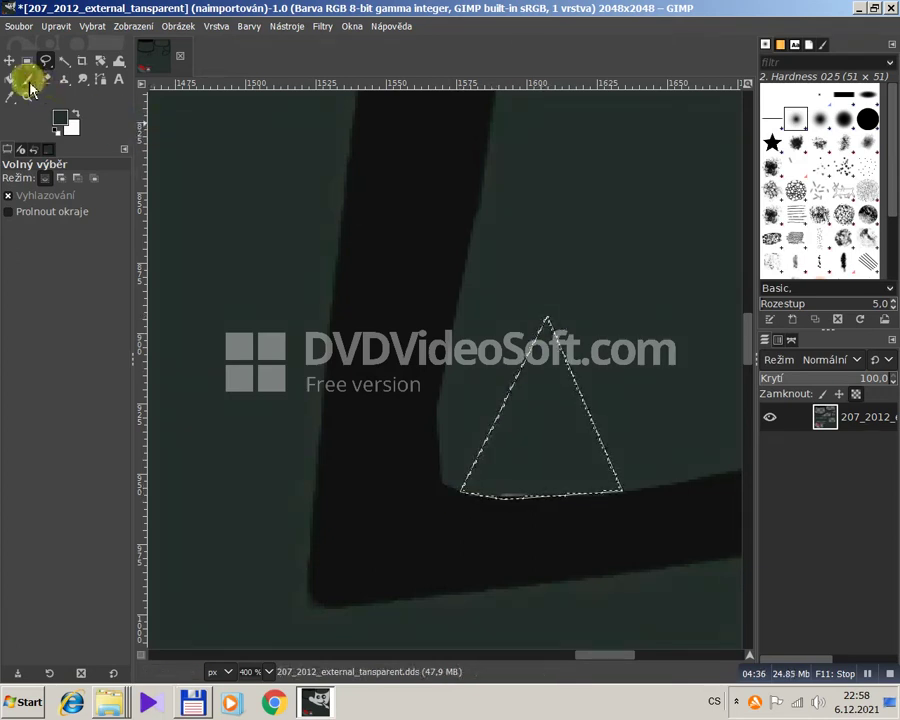
pyautogui.click(27, 78)
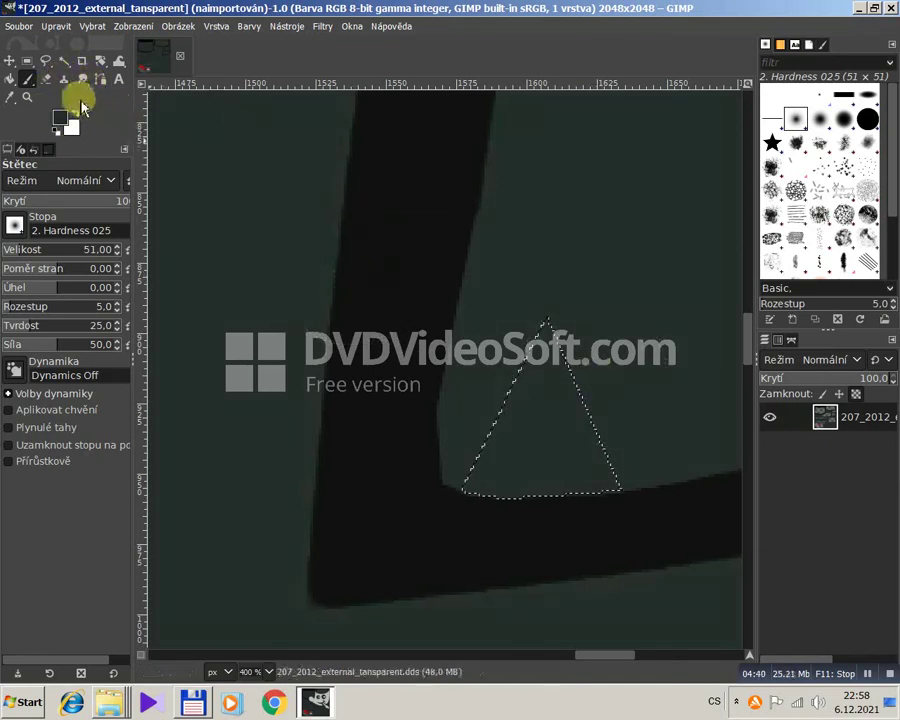
pyautogui.click(27, 97)
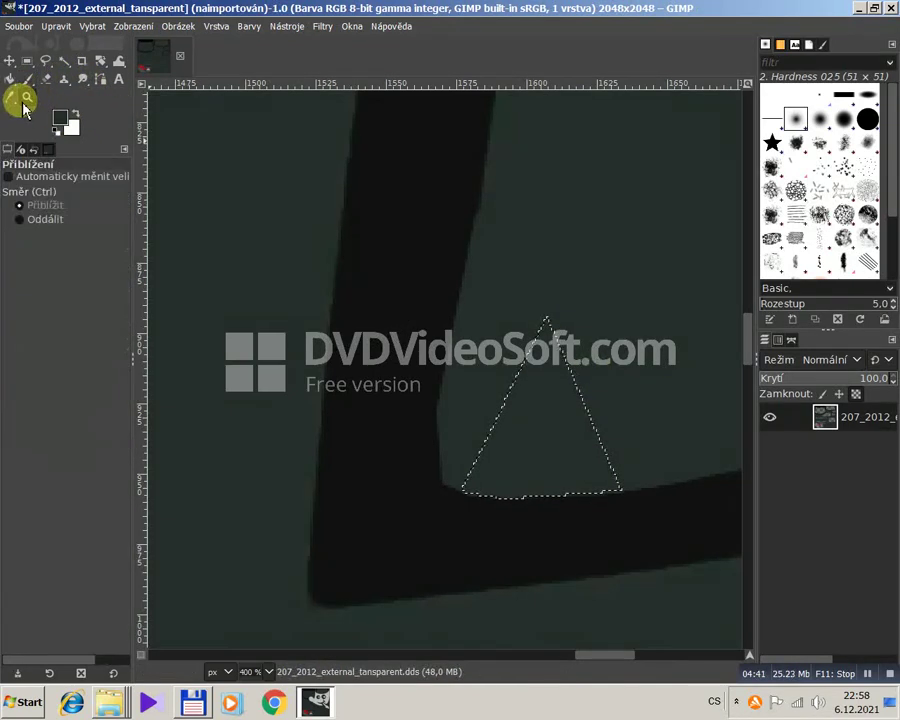
# Zoom out to about 25% so the whole texture fits in view.
pyautogui.click(615, 329)
pyautogui.click(615, 329)
pyautogui.click(615, 329)
pyautogui.click(615, 329)
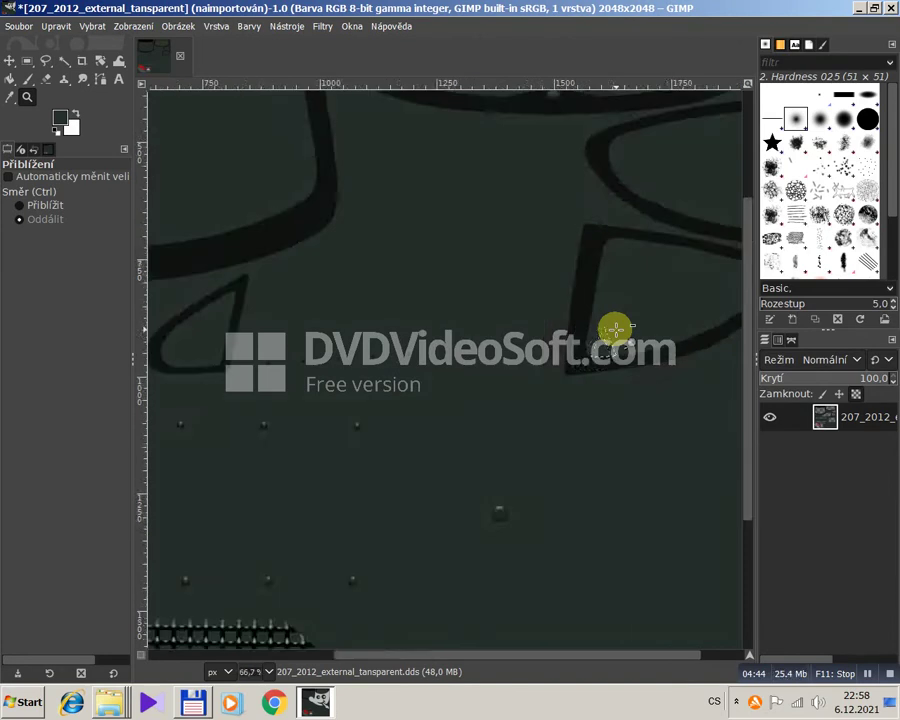
pyautogui.click(615, 329)
pyautogui.click(615, 329)
pyautogui.keyDown('ctrl'); pyautogui.click(615, 329); pyautogui.keyUp('ctrl')
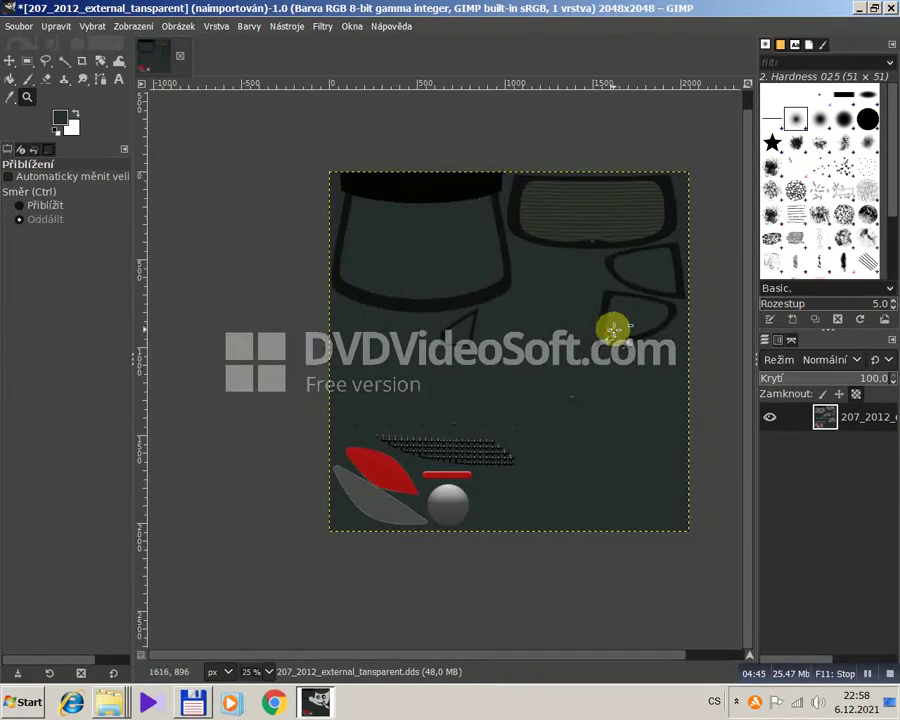
# Clear the triangular selection by clicking off the image with Rectangle Select.
pyautogui.click(27, 61)
pyautogui.moveTo(698, 267); pyautogui.dragTo(740, 340)
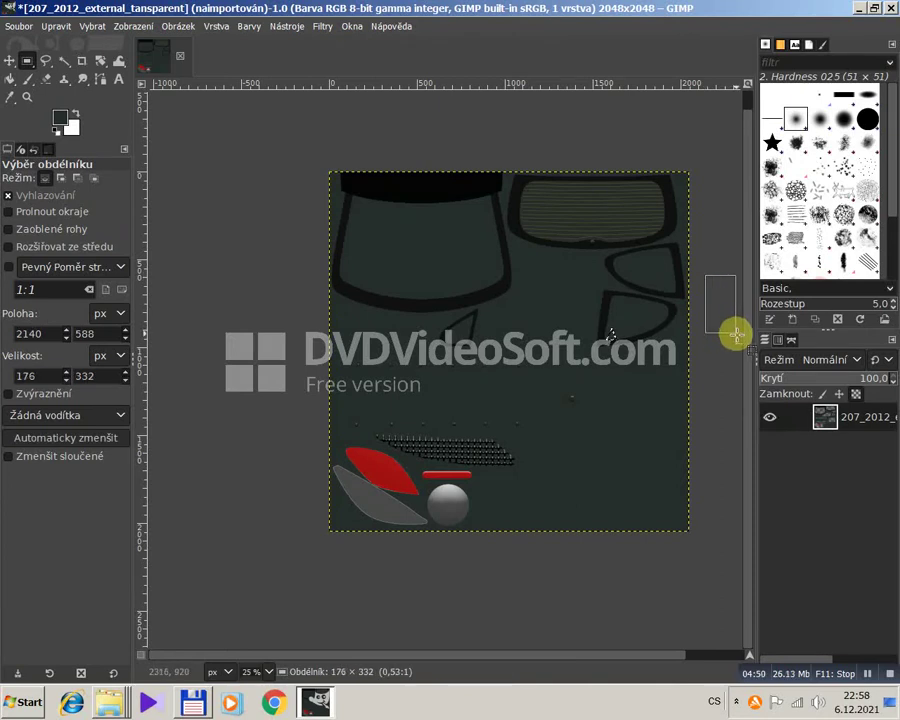
pyautogui.click(719, 257)
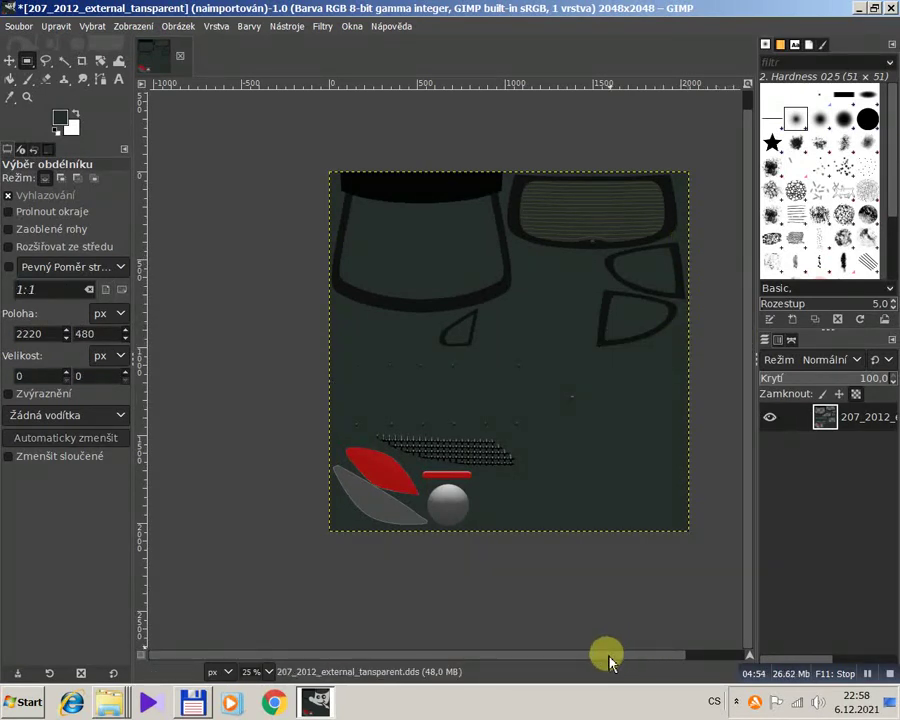
pyautogui.moveTo(606, 655); pyautogui.dragTo(628, 660)
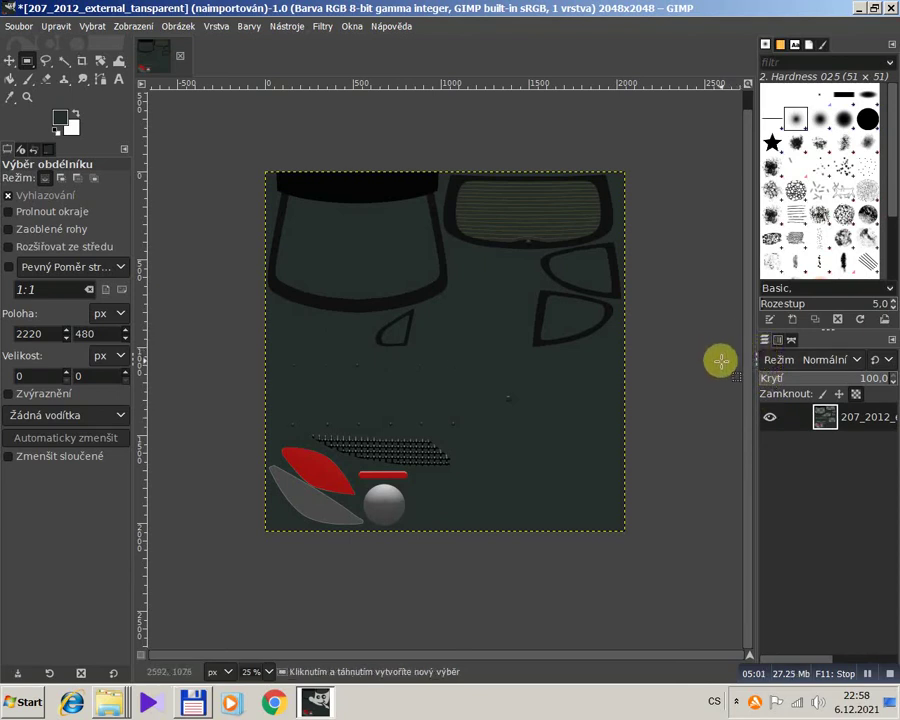
# Make the Alfa channel visible in Channels, then return to the Layers list.
pyautogui.click(781, 344)
pyautogui.click(766, 450)
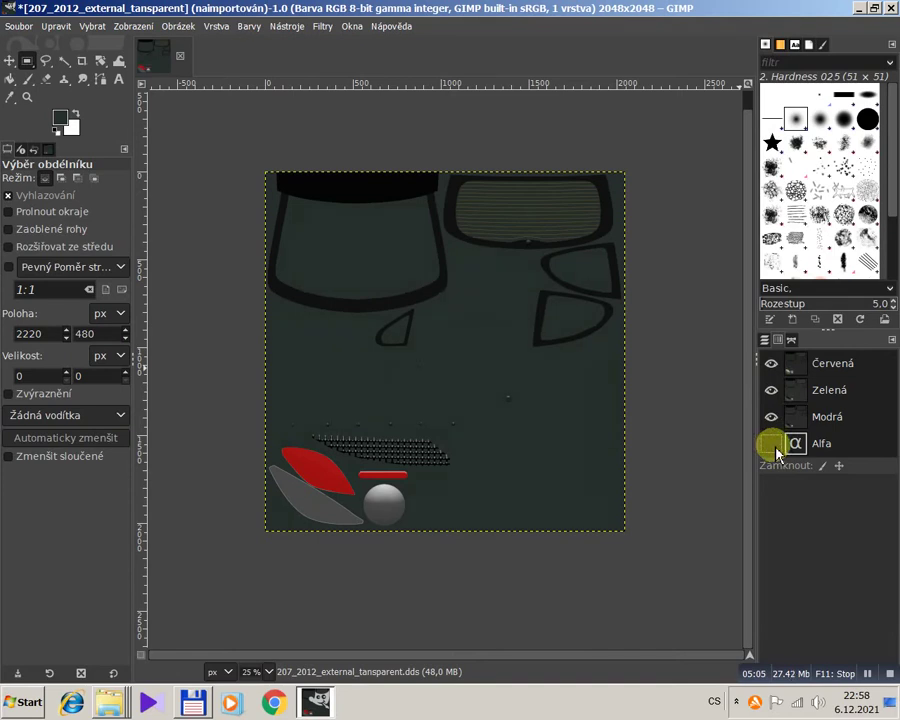
pyautogui.click(765, 343)
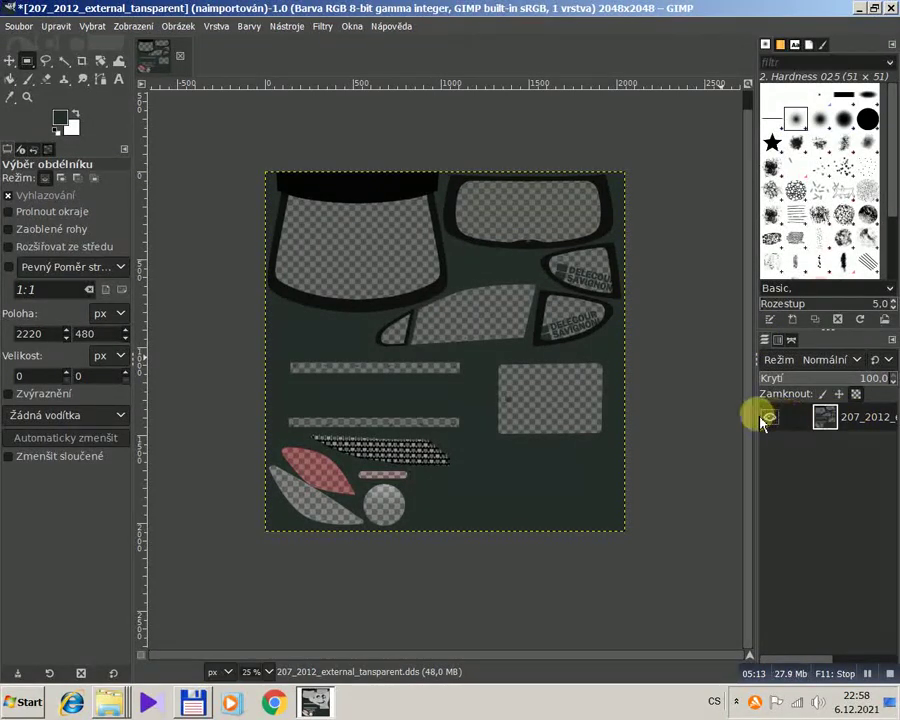
pyautogui.rightClick(857, 425)
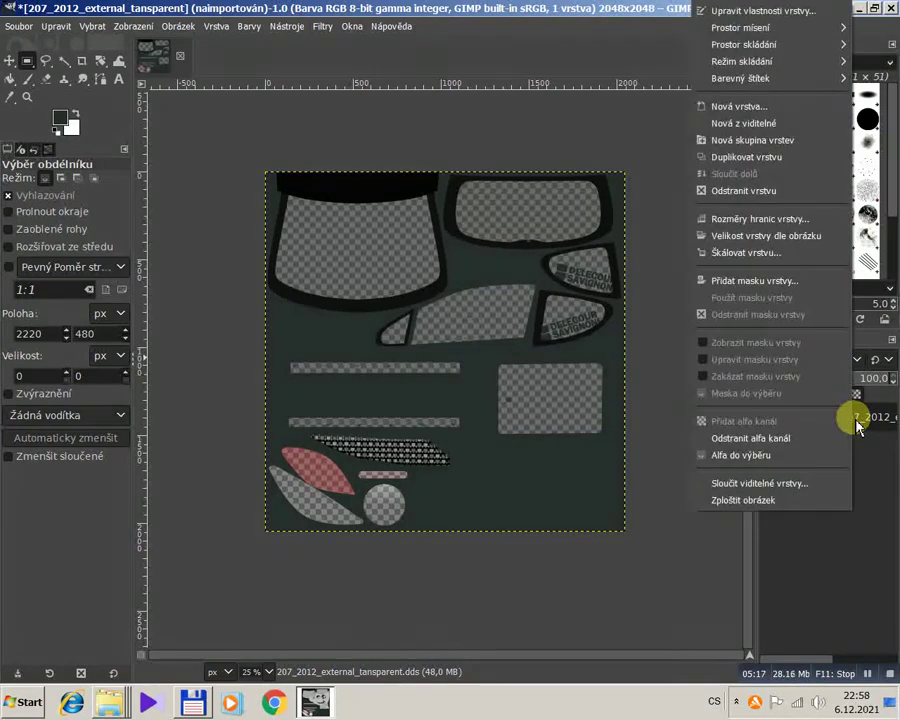
# Add a layer mask from the layer's alpha (Přenést alfa kanál vrstvy) and make it the active target.
pyautogui.click(752, 281)
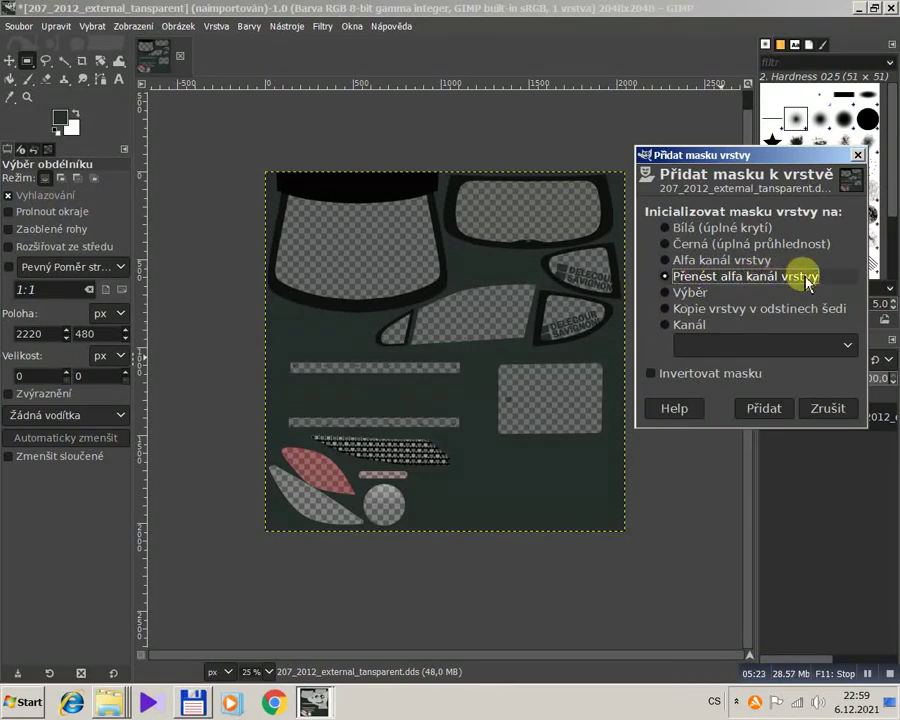
pyautogui.click(768, 410)
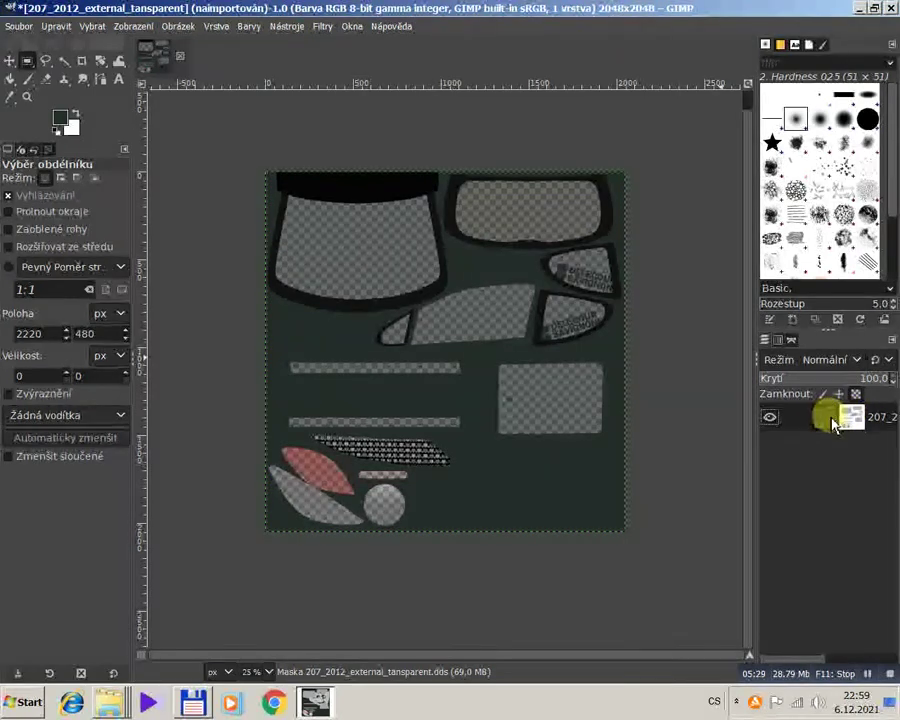
pyautogui.click(826, 420)
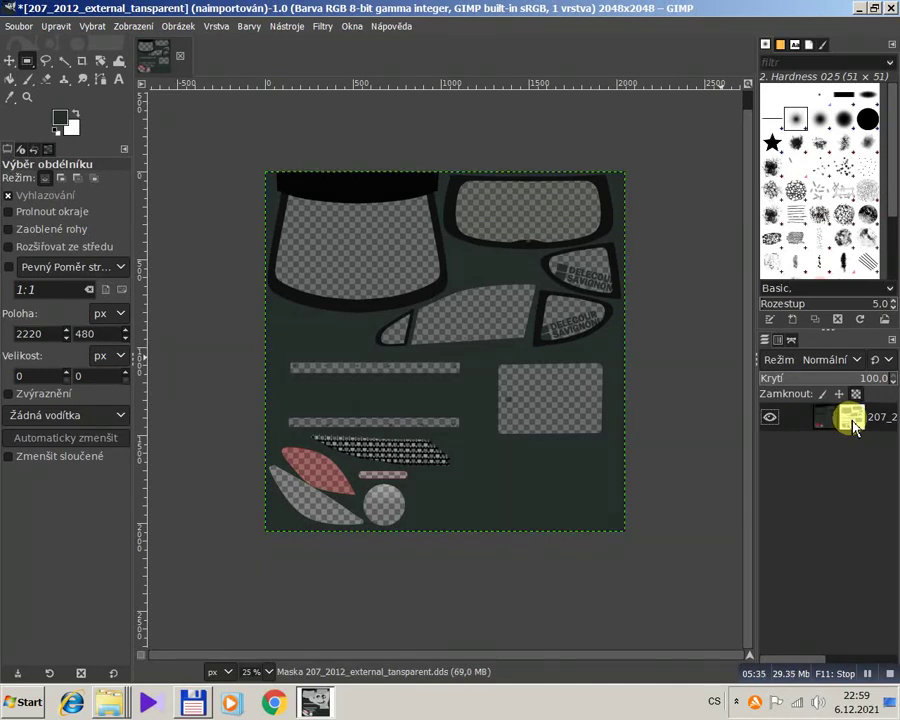
# Enable Zobrazit masku vrstvy to show the greyscale mask with its white lettering.
pyautogui.rightClick(852, 425)
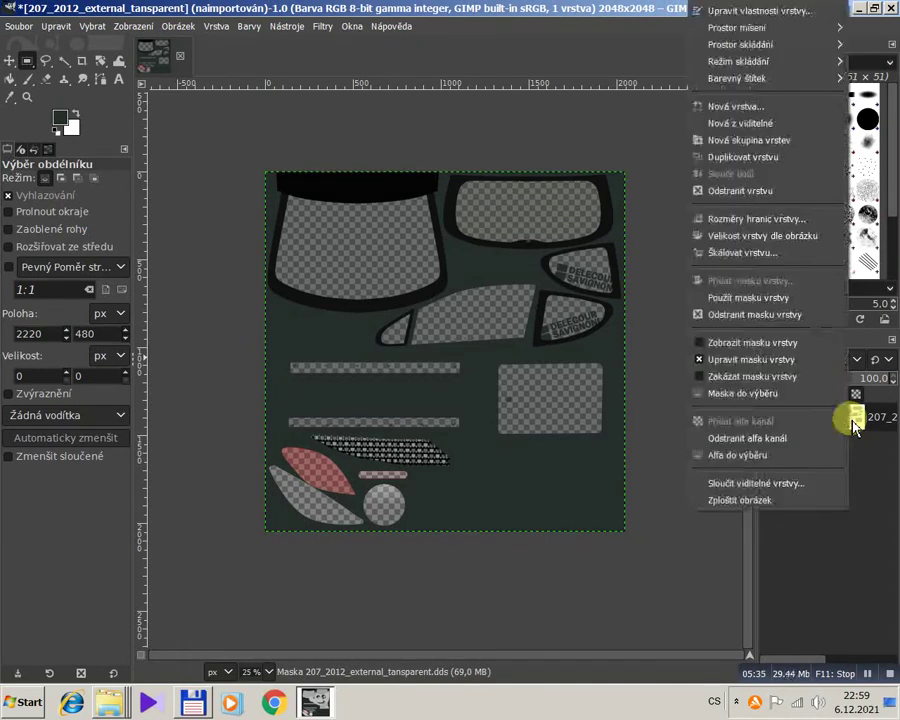
pyautogui.click(753, 344)
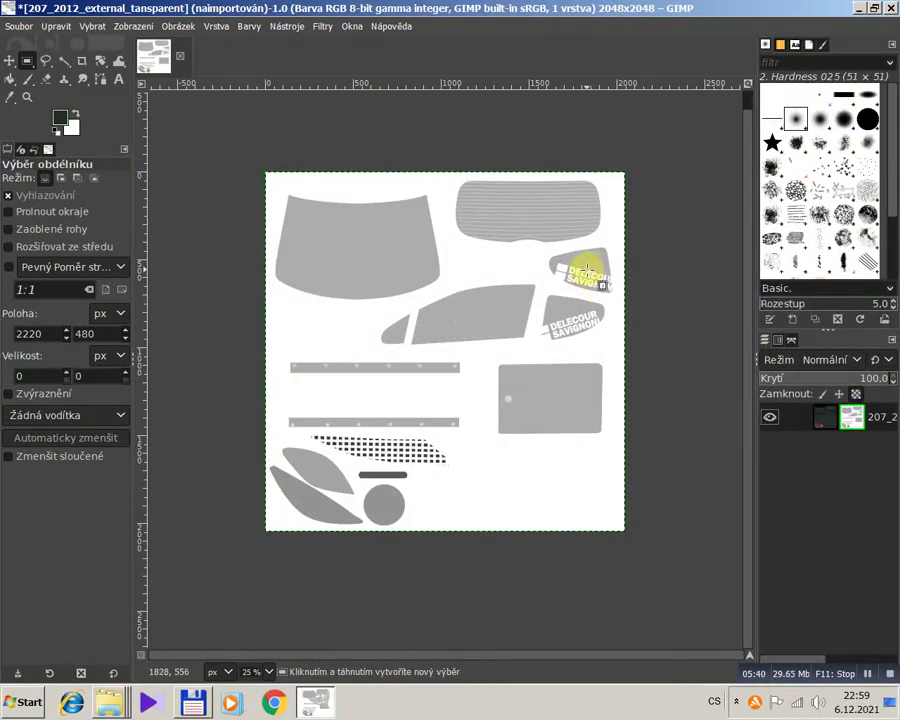
pyautogui.click(27, 97)
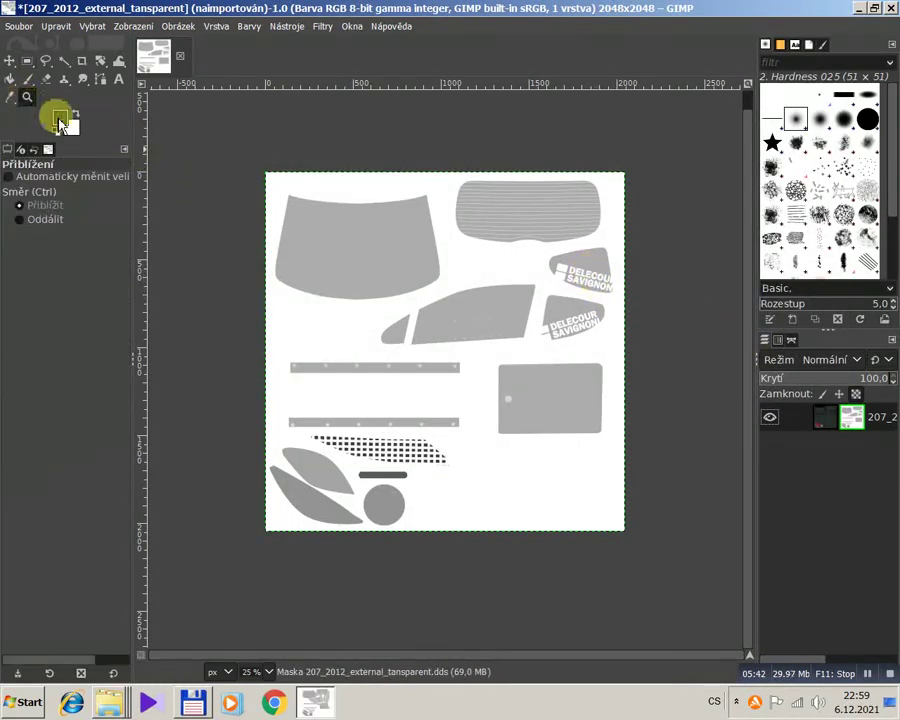
# Zoom in closely on the first DELECOUR SAVIGNONI decal panel.
pyautogui.click(584, 274)
pyautogui.click(610, 284)
pyautogui.click(610, 285)
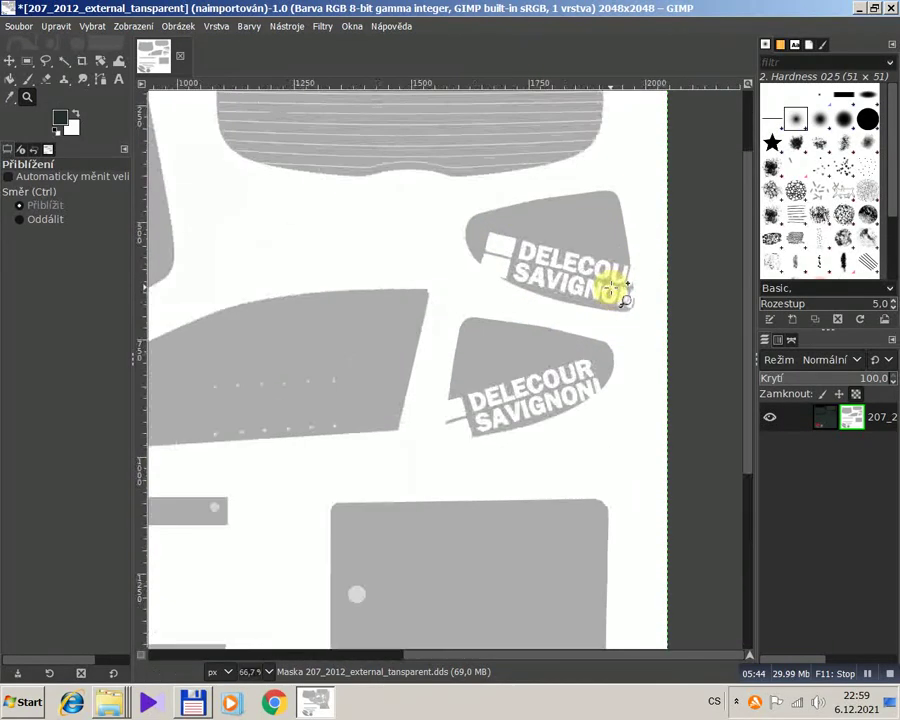
pyautogui.click(610, 287)
pyautogui.click(612, 290)
pyautogui.click(601, 257)
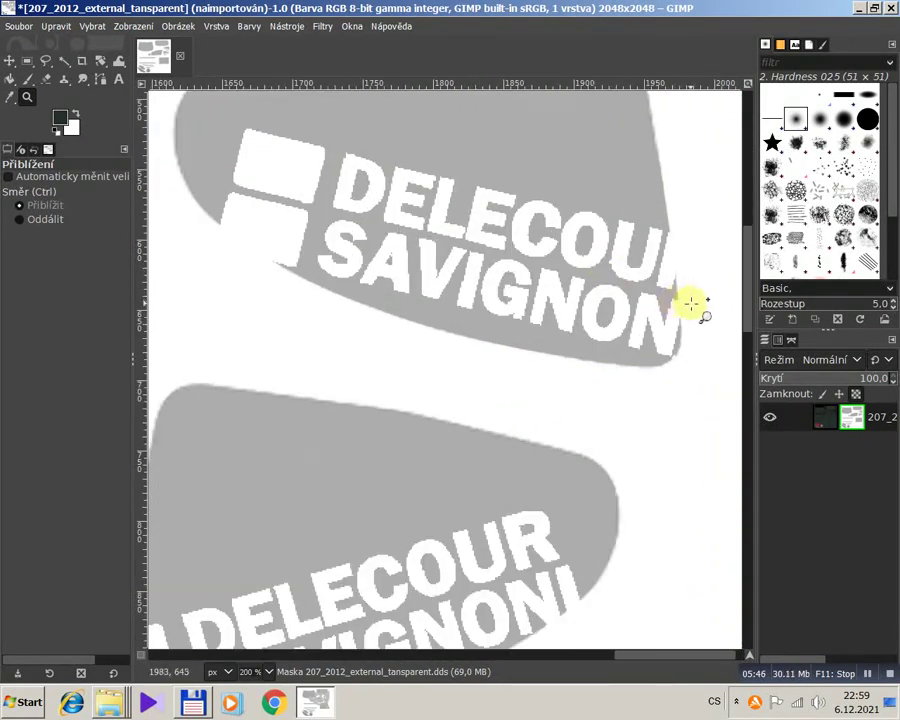
pyautogui.moveTo(748, 326); pyautogui.dragTo(736, 296)
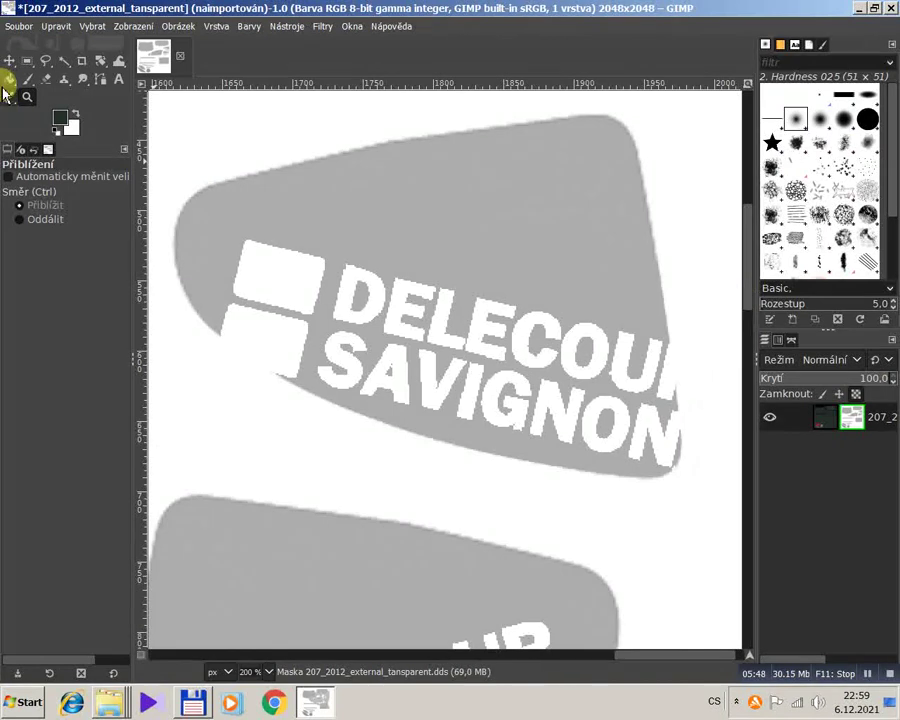
# Lasso-select the first decal panel around its logo and lettering.
pyautogui.click(45, 61)
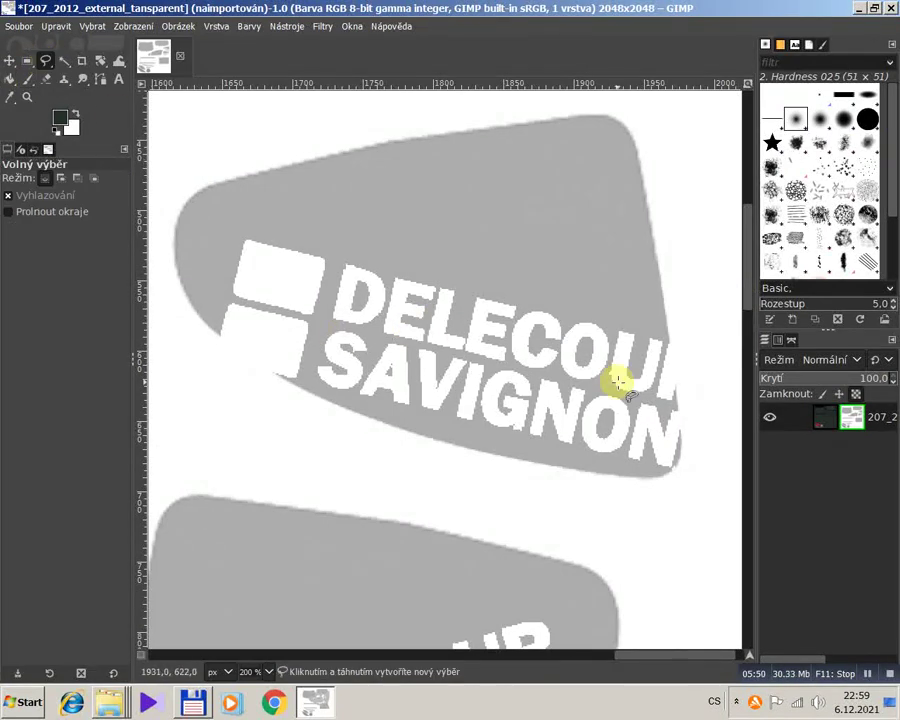
pyautogui.moveTo(664, 300); pyautogui.dragTo(681, 415)
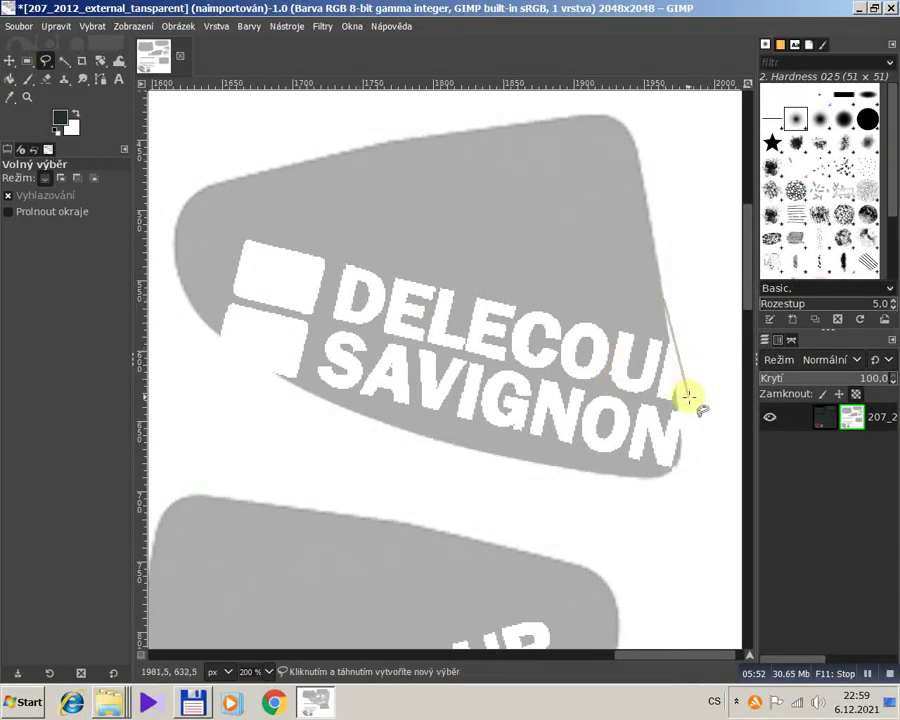
pyautogui.click(683, 462)
pyautogui.click(664, 475)
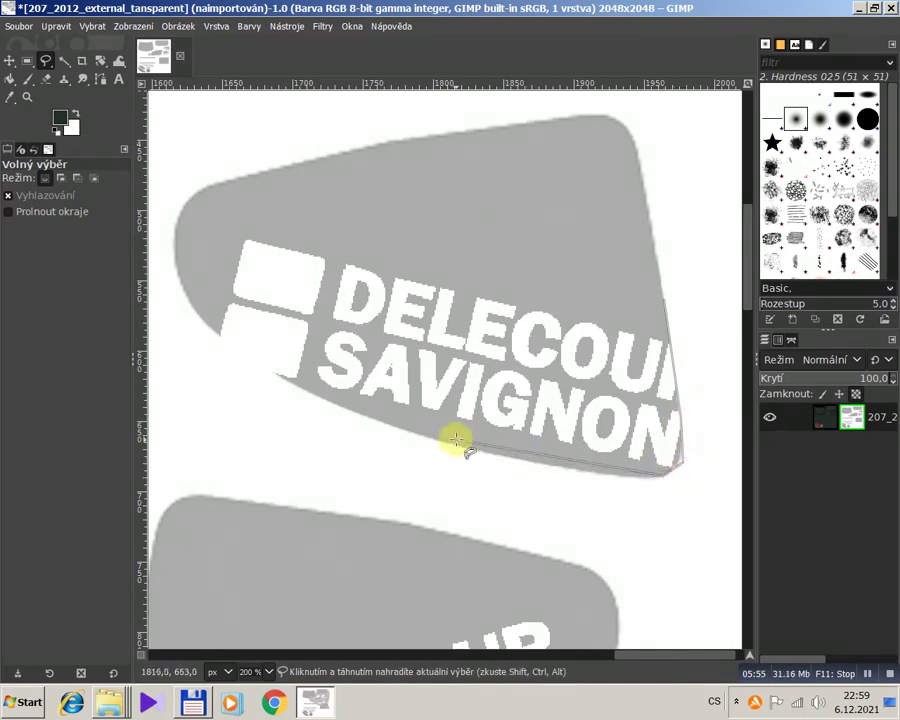
pyautogui.click(339, 399)
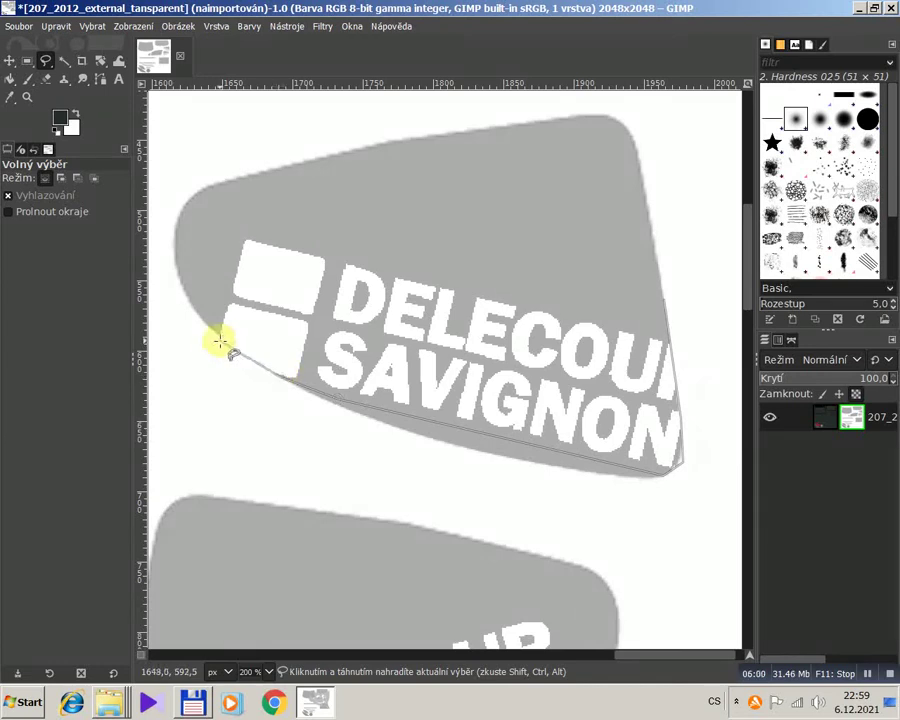
pyautogui.click(214, 329)
pyautogui.click(240, 210)
pyautogui.doubleClick(578, 222)
# Sample the panel grey and brush it over the first decal's logo and lettering.
pyautogui.click(9, 97)
pyautogui.click(388, 186)
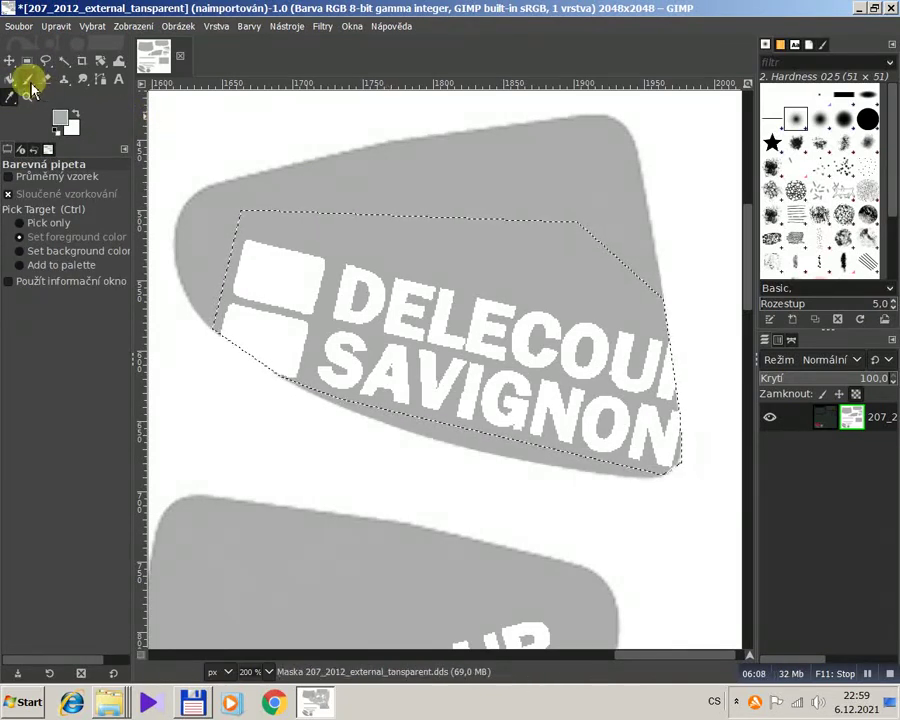
pyautogui.click(27, 79)
pyautogui.moveTo(326, 345)
pyautogui.mouseDown()
pyautogui.moveTo(244, 316)
pyautogui.moveTo(248, 232)
pyautogui.moveTo(271, 354)
pyautogui.moveTo(207, 344)
pyautogui.moveTo(315, 263)
pyautogui.moveTo(356, 285)
pyautogui.moveTo(408, 269)
pyautogui.moveTo(393, 373)
pyautogui.moveTo(522, 307)
pyautogui.moveTo(534, 335)
pyautogui.moveTo(568, 346)
pyautogui.moveTo(629, 340)
pyautogui.moveTo(512, 412)
pyautogui.moveTo(532, 446)
pyautogui.moveTo(581, 422)
pyautogui.moveTo(630, 423)
pyautogui.moveTo(694, 400)
pyautogui.moveTo(272, 326)
pyautogui.moveTo(562, 226)
pyautogui.moveTo(630, 318)
pyautogui.mouseUp()
pyautogui.moveTo(753, 275); pyautogui.dragTo(753, 357)
pyautogui.moveTo(688, 663)
pyautogui.mouseDown()
pyautogui.moveTo(651, 661)
pyautogui.moveTo(663, 670)
pyautogui.mouseUp()
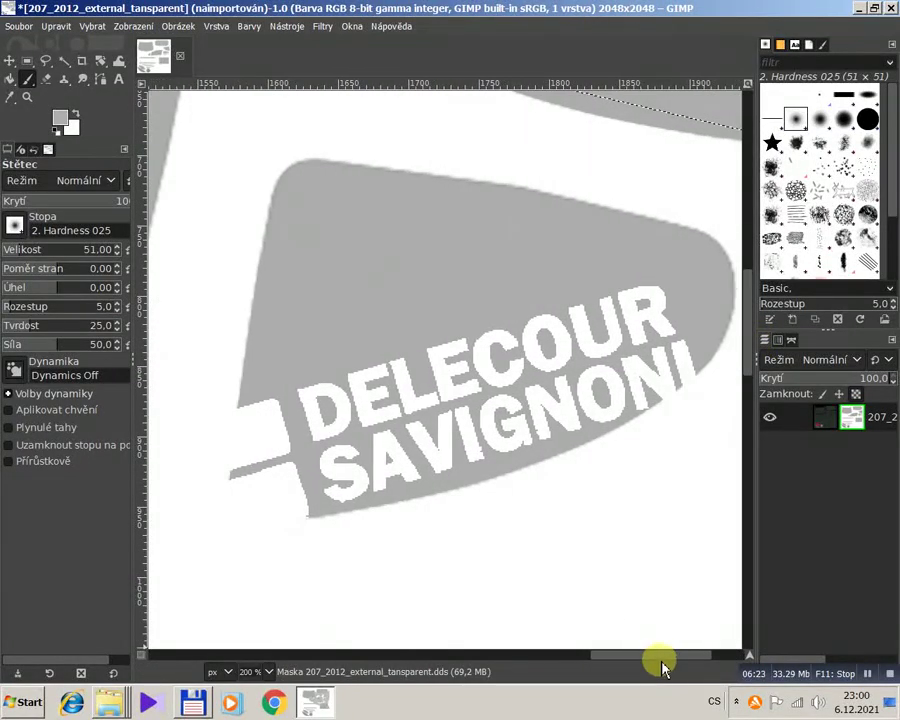
# Bring the second DELECOUR SAVIGNONI panel into view and lasso-select it.
pyautogui.moveTo(462, 388)
pyautogui.mouseDown()
pyautogui.moveTo(333, 343)
pyautogui.moveTo(468, 378)
pyautogui.moveTo(253, 293)
pyautogui.moveTo(420, 332)
pyautogui.mouseUp()
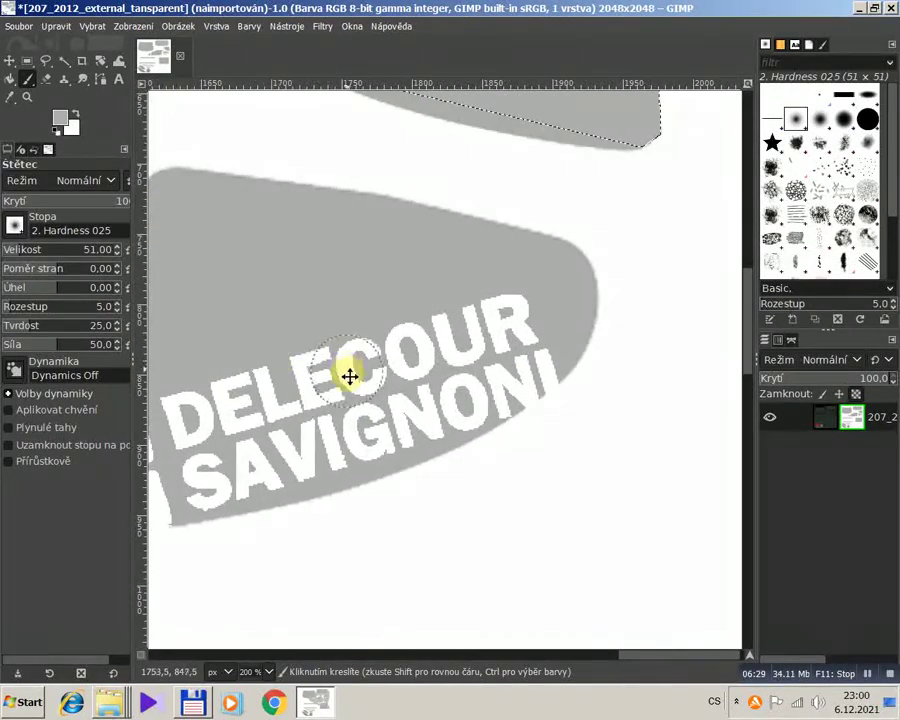
pyautogui.hscroll(-5, 458, 316)
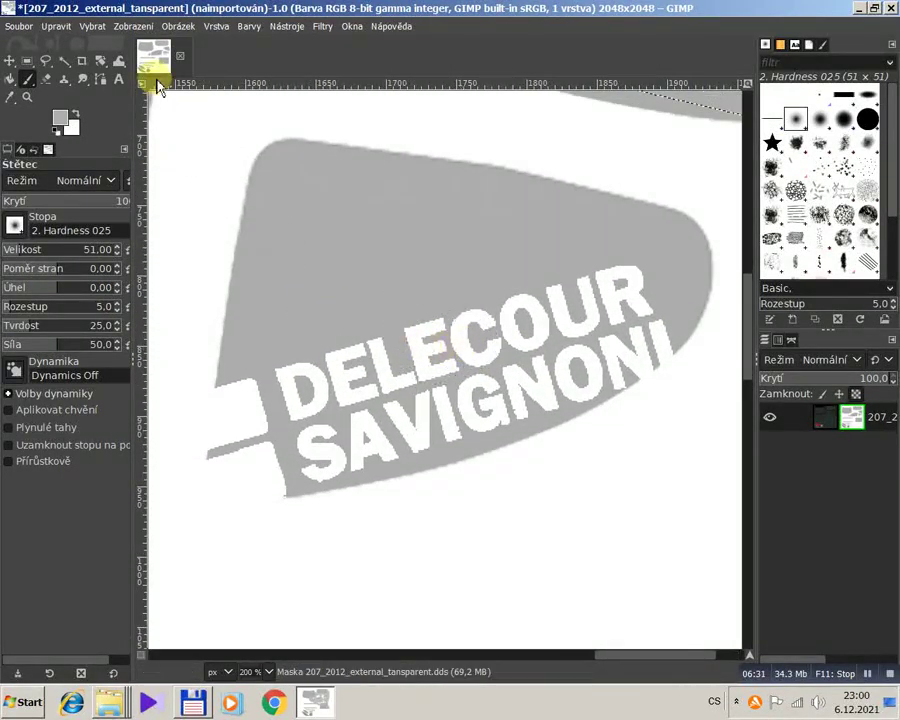
pyautogui.click(45, 60)
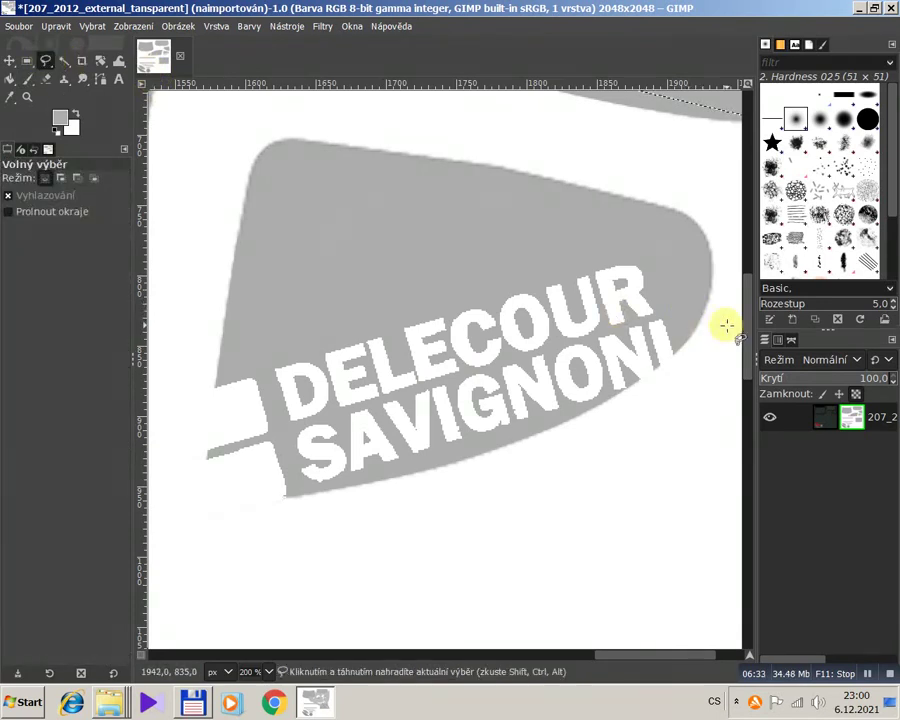
pyautogui.click(665, 360)
pyautogui.moveTo(612, 400); pyautogui.dragTo(289, 497)
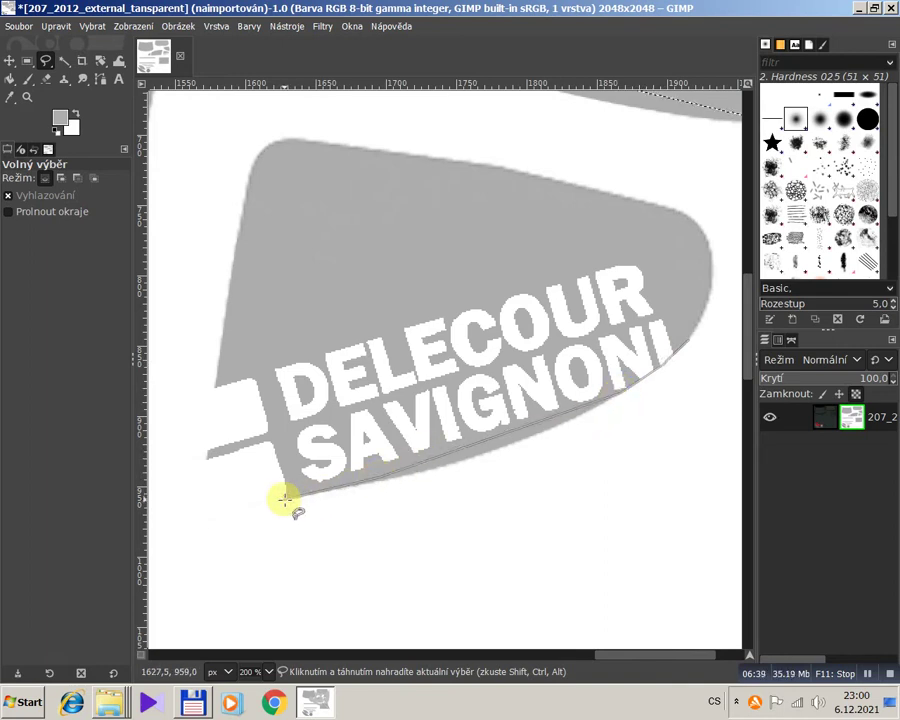
pyautogui.click(287, 497)
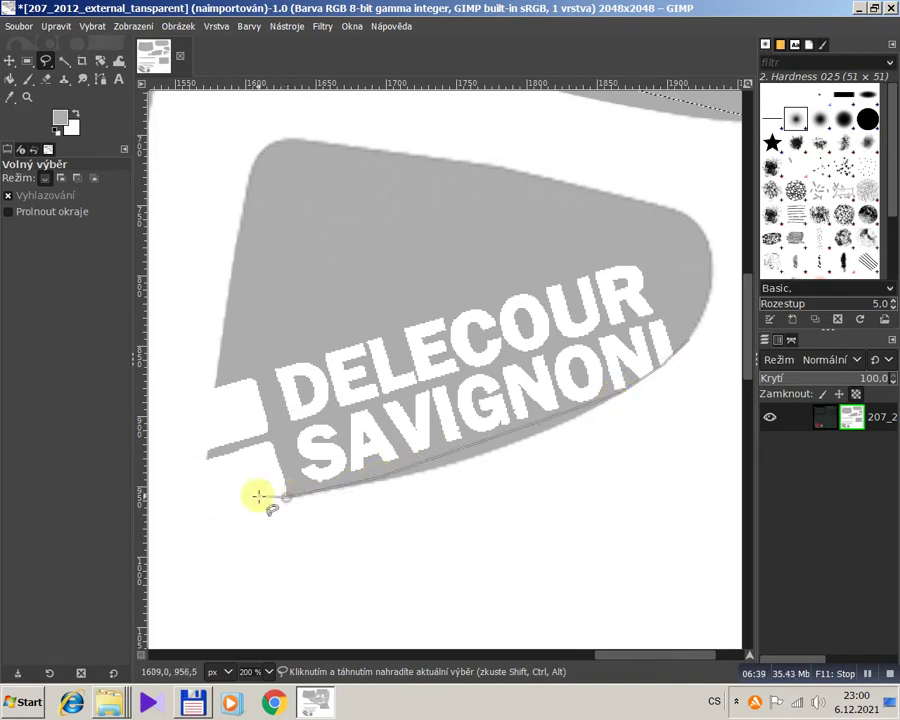
pyautogui.click(209, 484)
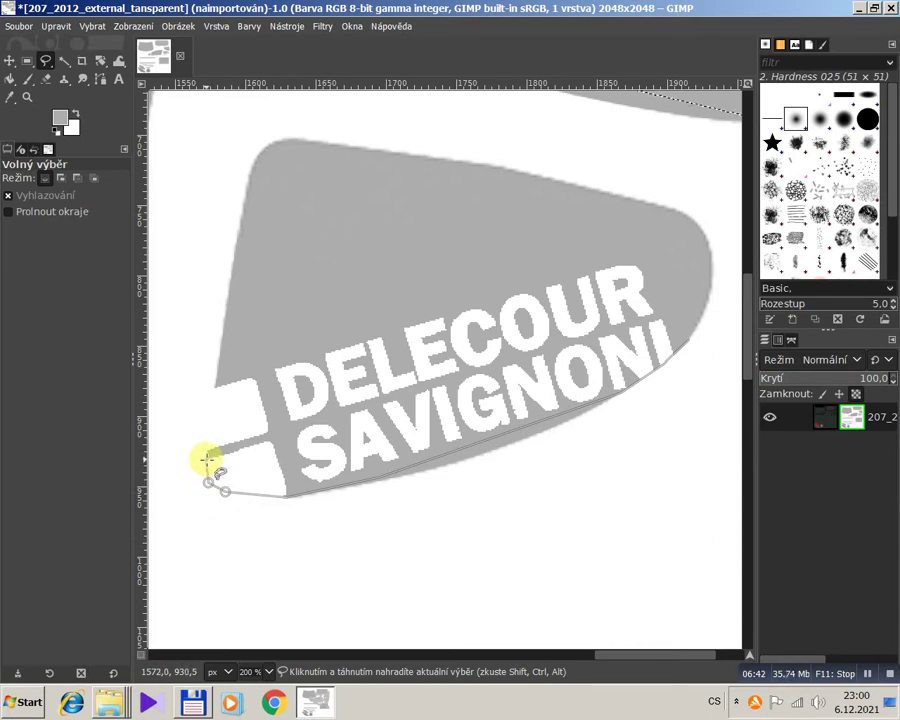
pyautogui.click(221, 348)
pyautogui.click(367, 218)
pyautogui.doubleClick(677, 246)
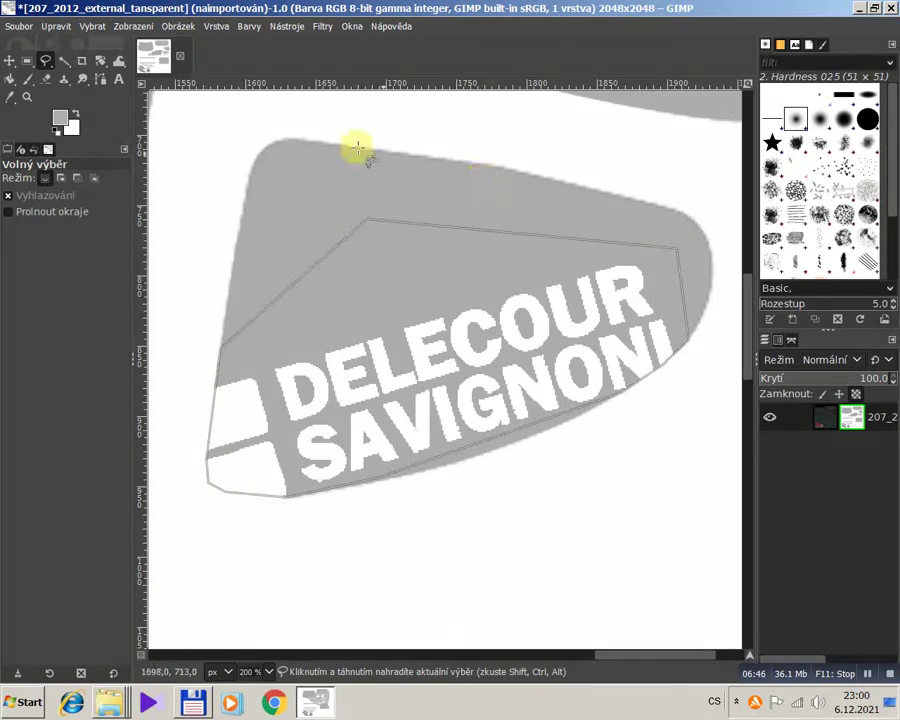
# Paint grey over the second decal's lettering.
pyautogui.click(27, 78)
pyautogui.moveTo(339, 318)
pyautogui.mouseDown()
pyautogui.moveTo(230, 380)
pyautogui.moveTo(208, 468)
pyautogui.moveTo(254, 474)
pyautogui.moveTo(231, 479)
pyautogui.moveTo(211, 469)
pyautogui.moveTo(307, 504)
pyautogui.moveTo(317, 362)
pyautogui.moveTo(268, 363)
pyautogui.moveTo(307, 388)
pyautogui.moveTo(470, 374)
pyautogui.moveTo(414, 436)
pyautogui.moveTo(669, 356)
pyautogui.mouseUp()
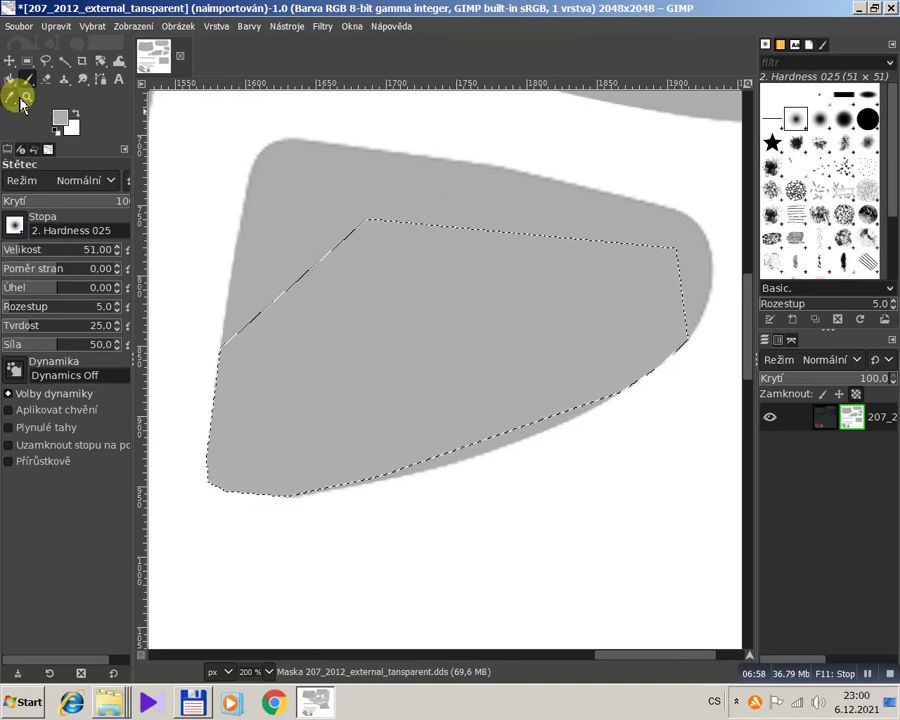
pyautogui.click(27, 96)
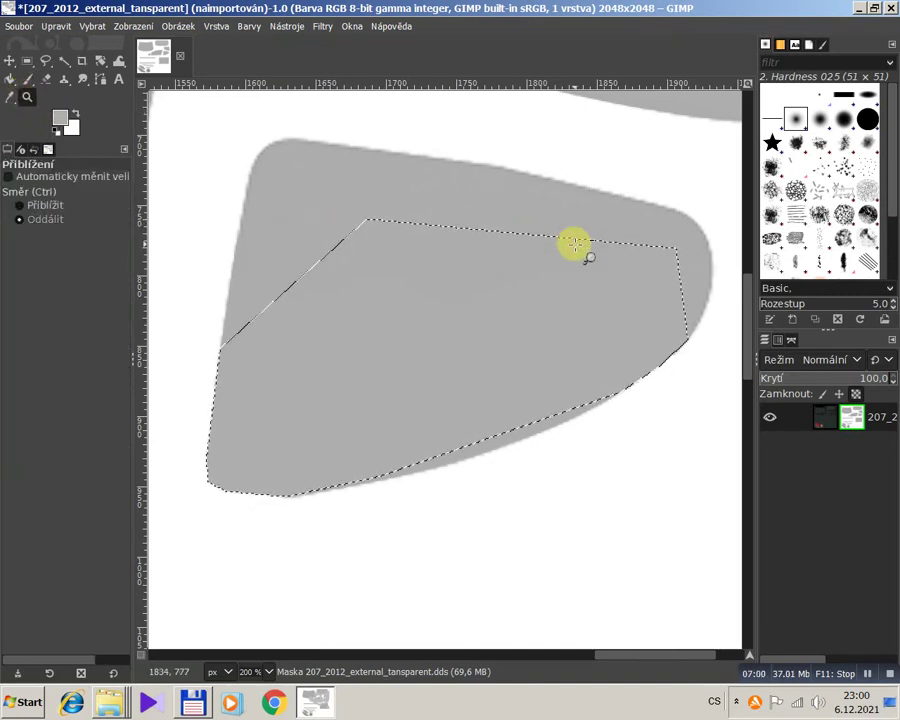
# Zoom out from the decal panel to see the whole texture mask.
pyautogui.keyDown('ctrl'); pyautogui.click(575, 243); pyautogui.keyUp('ctrl')
pyautogui.keyDown('ctrl'); pyautogui.click(575, 243); pyautogui.keyUp('ctrl')
pyautogui.keyDown('ctrl'); pyautogui.click(573, 243); pyautogui.keyUp('ctrl')
pyautogui.keyDown('ctrl'); pyautogui.click(573, 243); pyautogui.keyUp('ctrl')
pyautogui.keyDown('ctrl'); pyautogui.click(573, 243); pyautogui.keyUp('ctrl')
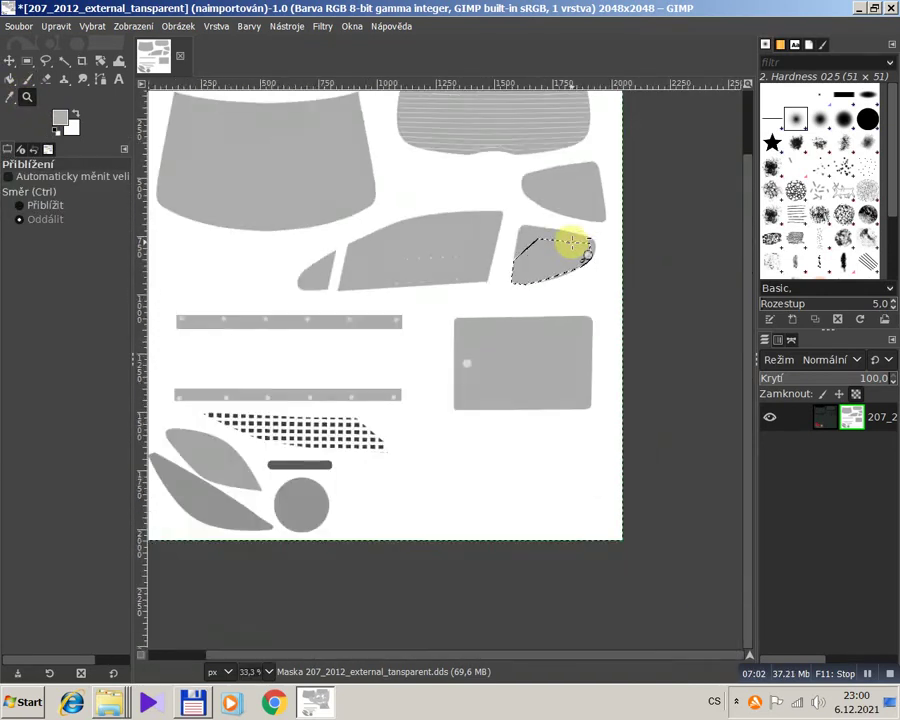
pyautogui.keyDown('ctrl'); pyautogui.click(570, 242); pyautogui.keyUp('ctrl')
pyautogui.keyDown('ctrl'); pyautogui.click(570, 242); pyautogui.keyUp('ctrl')
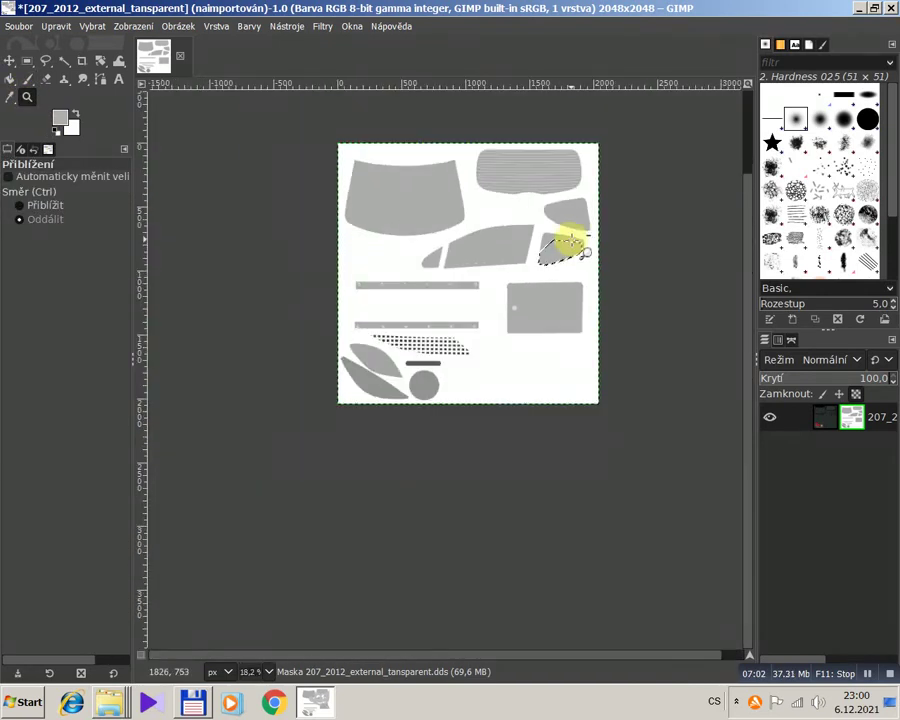
# Deselect everything by clicking outside the image with Rectangle Select.
pyautogui.click(27, 61)
pyautogui.moveTo(645, 218); pyautogui.dragTo(685, 289)
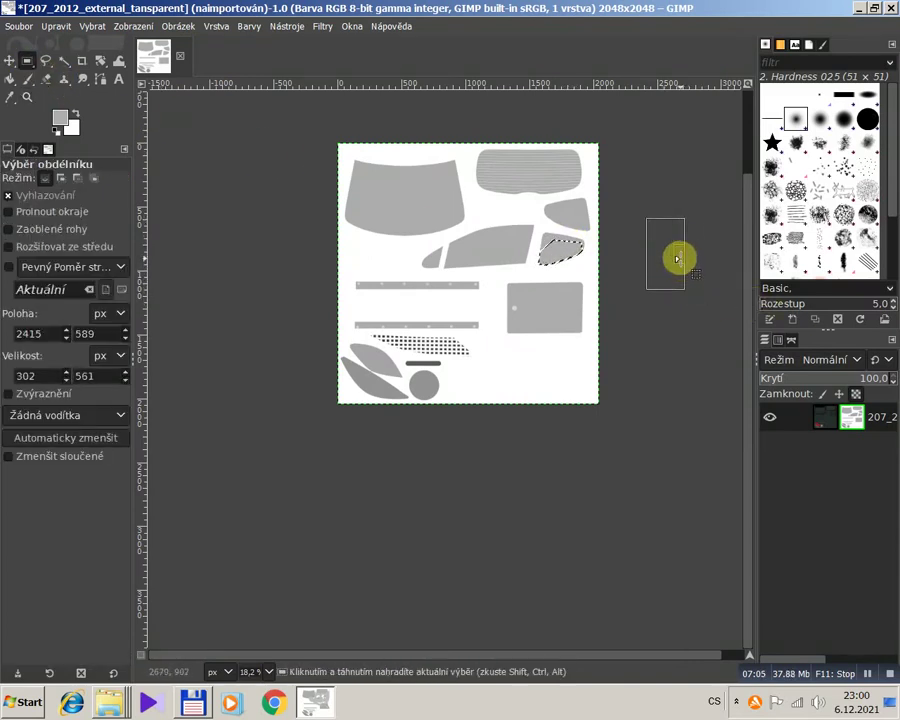
pyautogui.click(670, 195)
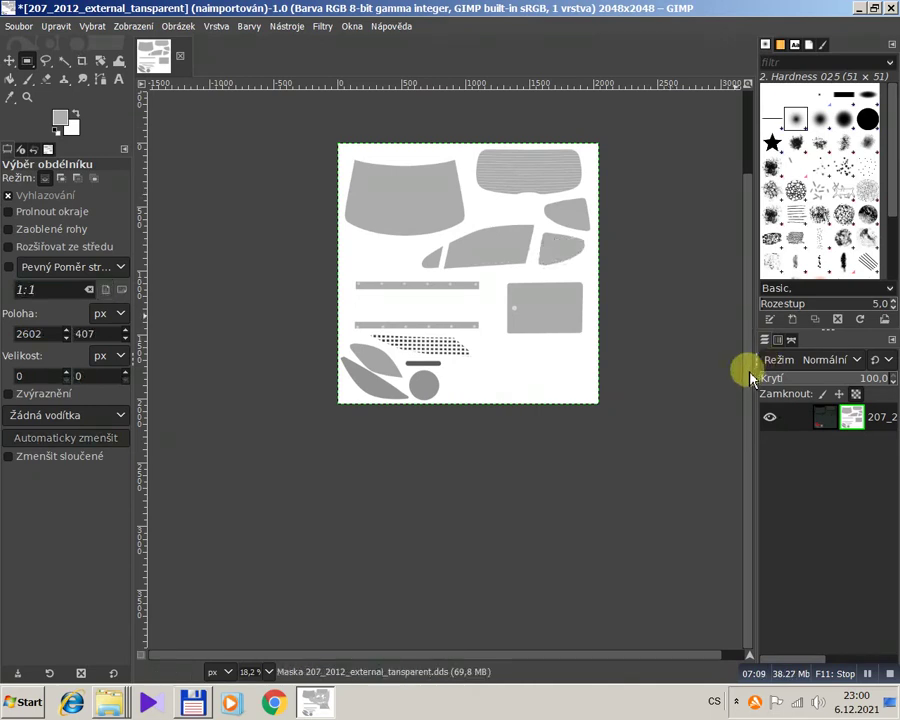
pyautogui.scroll(3, 747, 357)
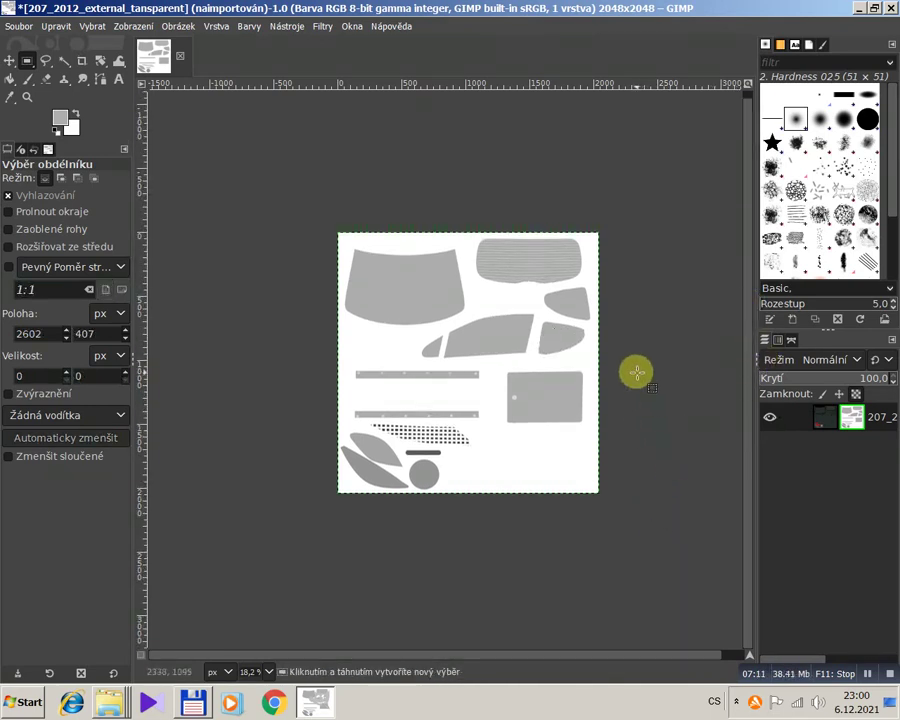
pyautogui.click(8, 62)
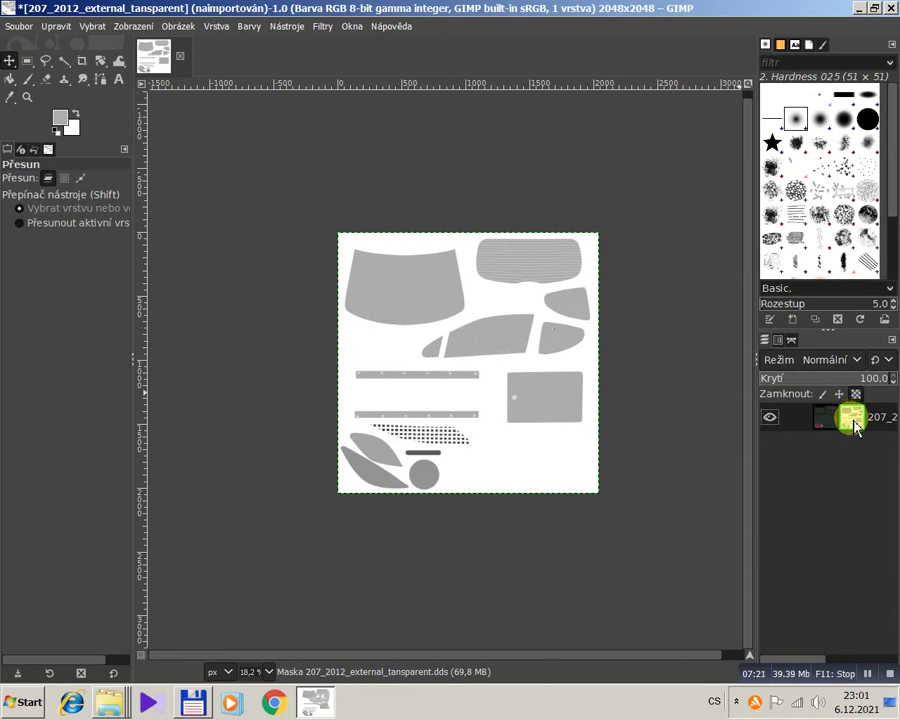
# Uncheck Show Layer Mask so the texture's real colours and transparency return.
pyautogui.rightClick(855, 424)
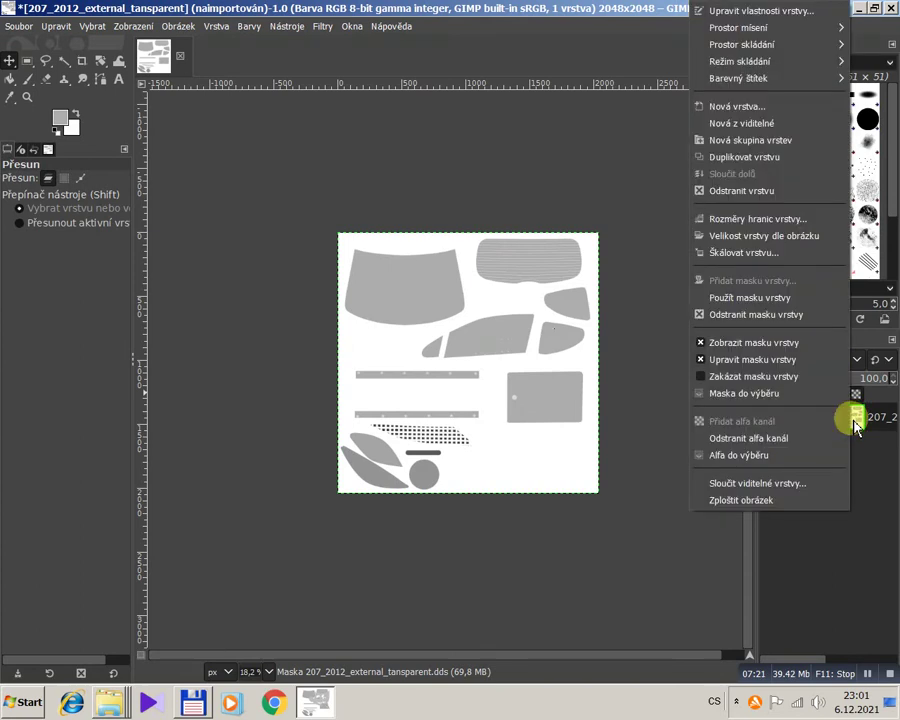
pyautogui.click(758, 343)
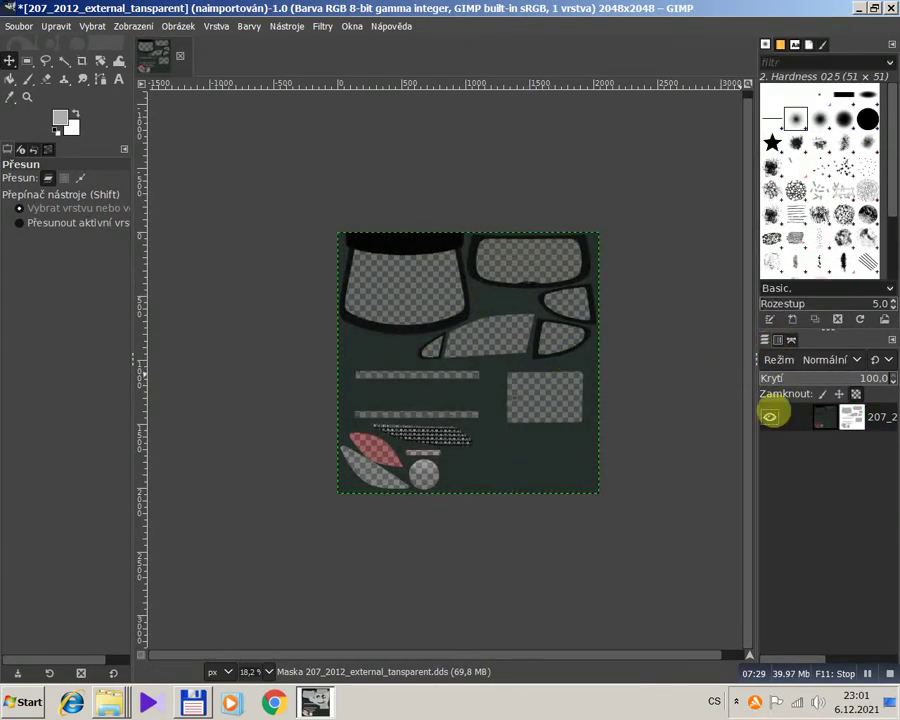
pyautogui.click(17, 28)
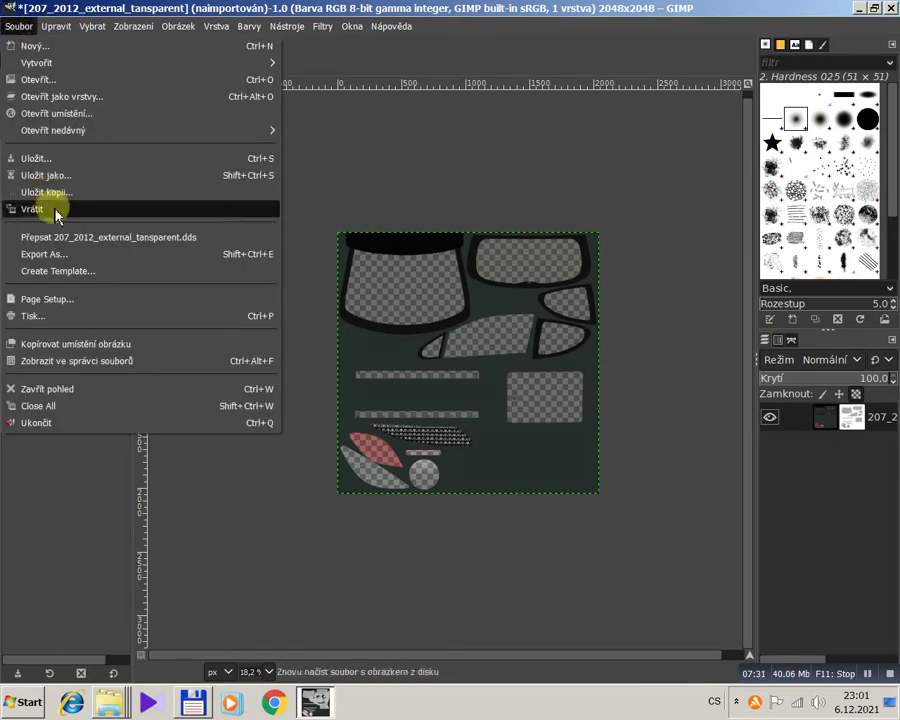
# Export as 207_2012_external_tansparent Clear.dds with BC2 / DXT3 compression, then quit GIMP.
pyautogui.click(45, 255)
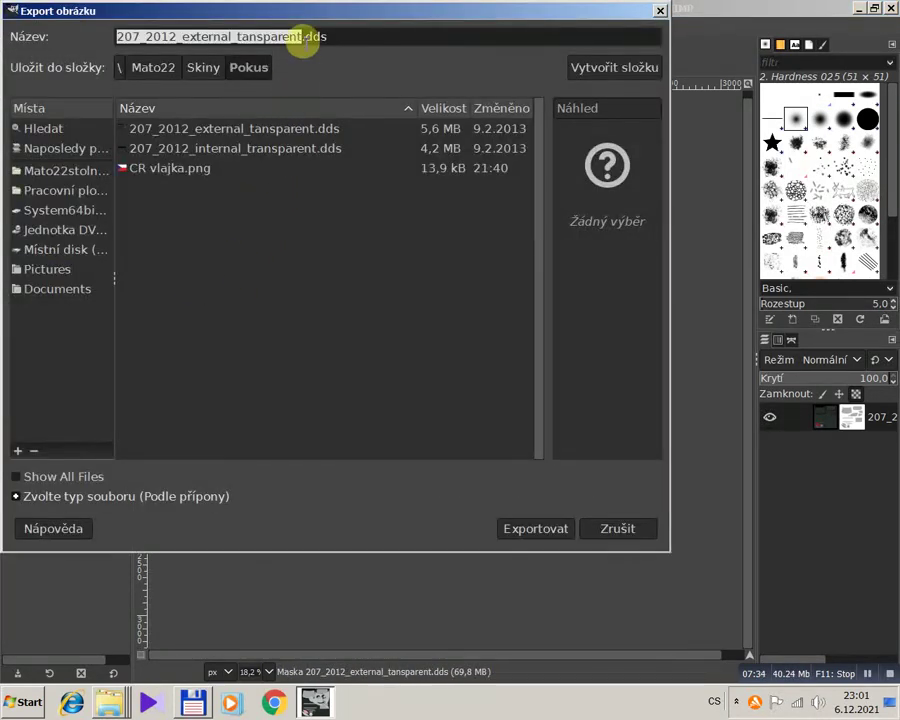
pyautogui.click(301, 36)
pyautogui.write('Clear')
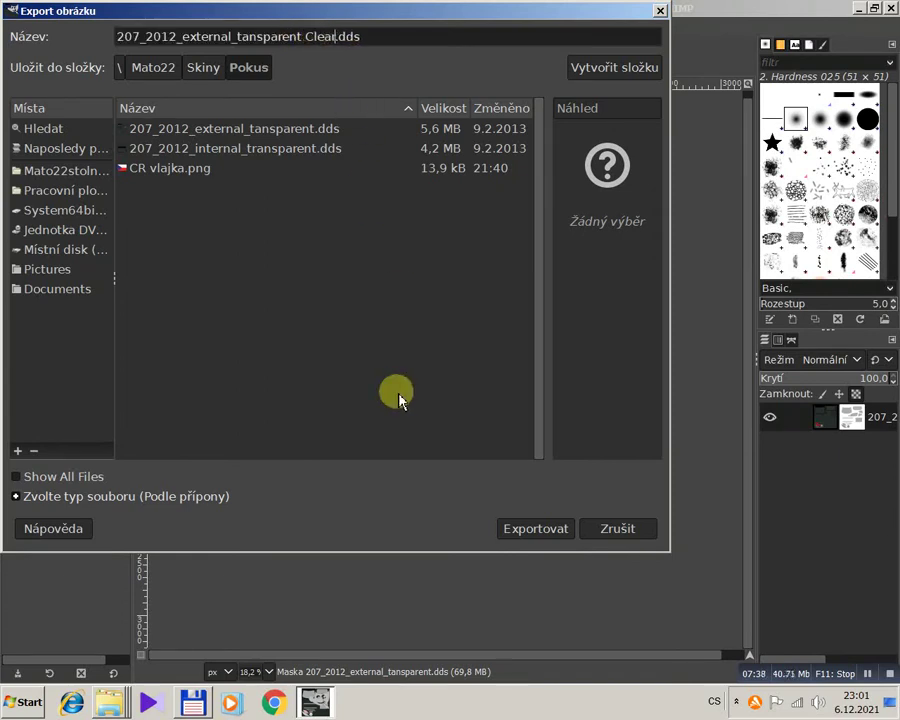
pyautogui.click(538, 537)
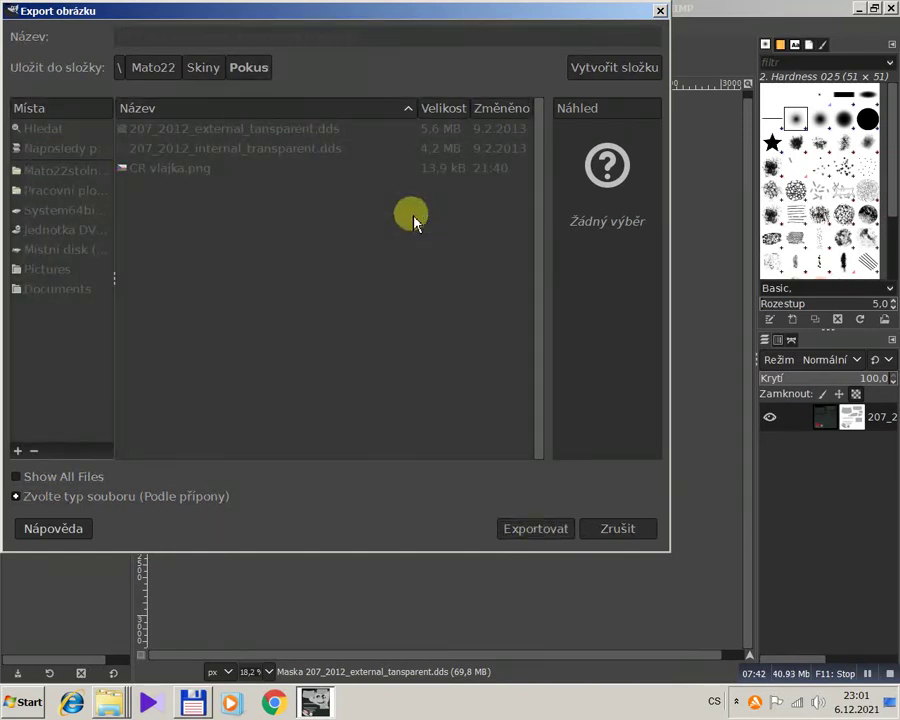
pyautogui.click(213, 60)
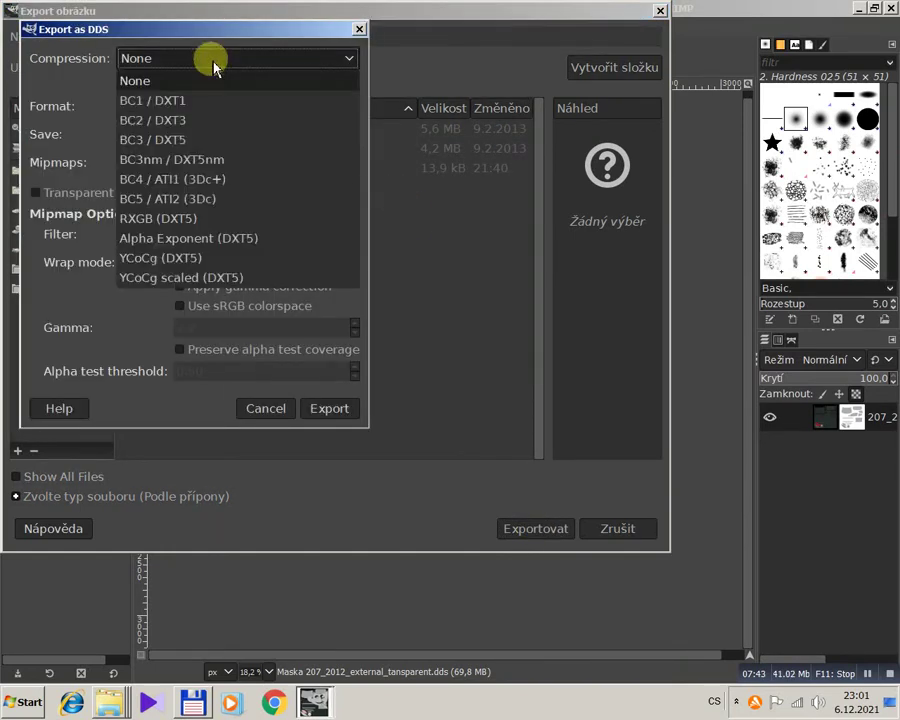
pyautogui.click(188, 122)
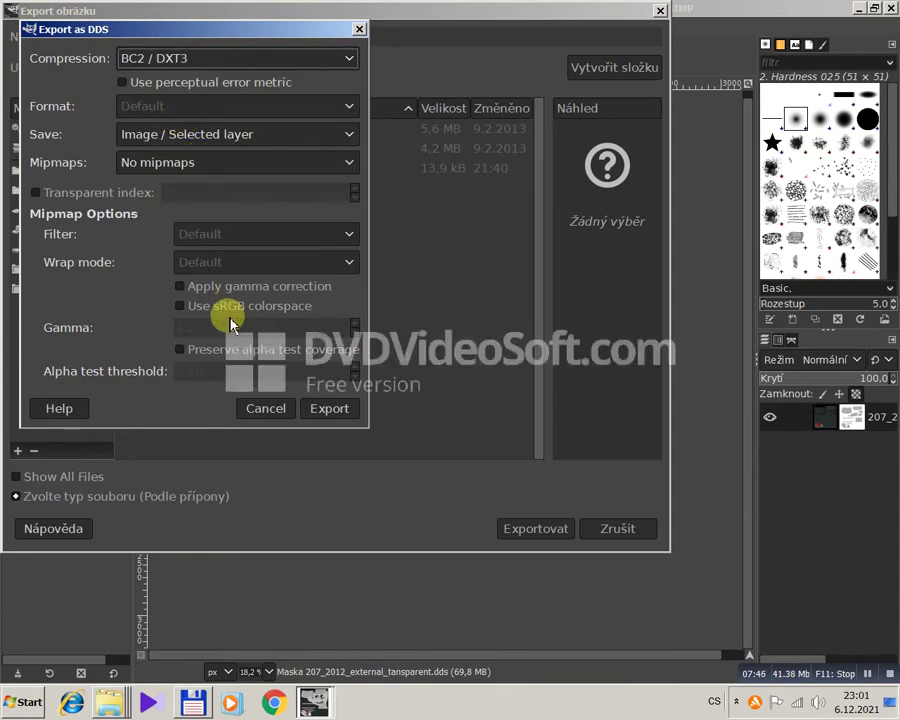
pyautogui.click(342, 413)
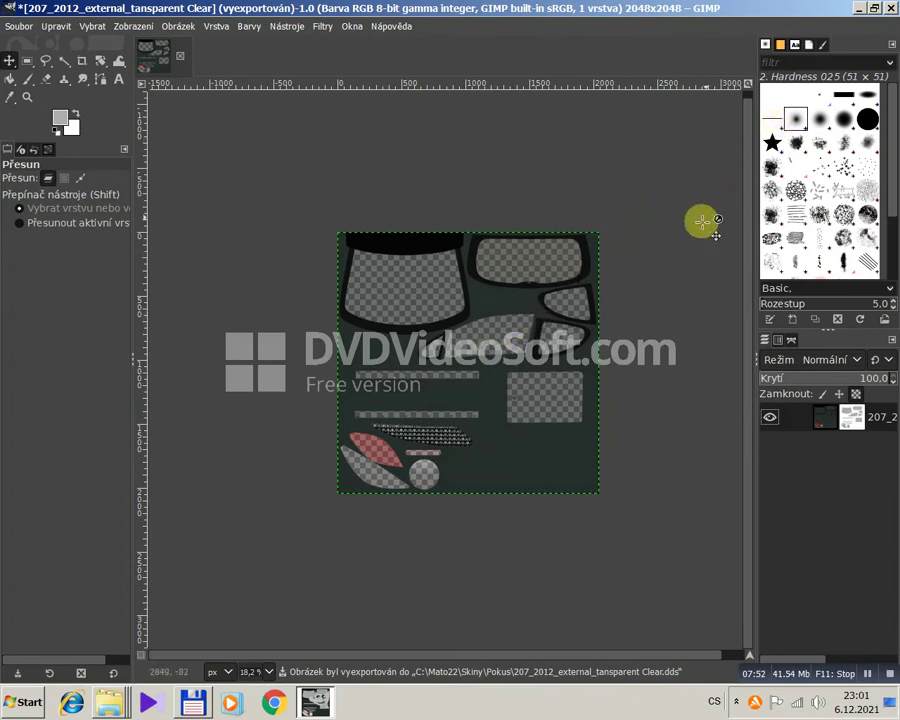
pyautogui.click(890, 10)
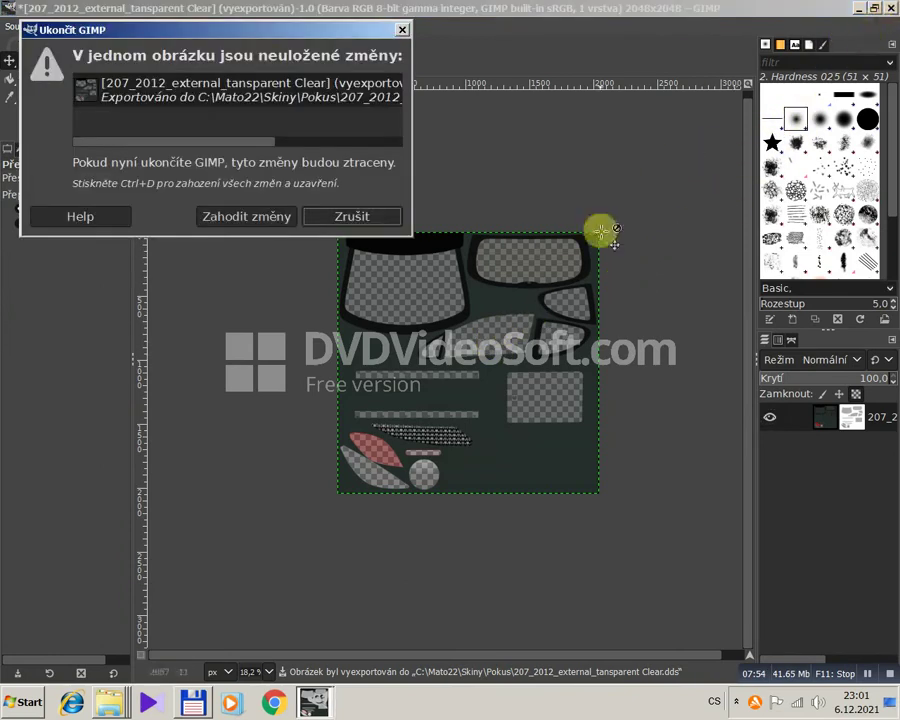
# Discard GIMP's unsaved changes, then mark the Clear texture in Total Commander for copying.
pyautogui.click(260, 217)
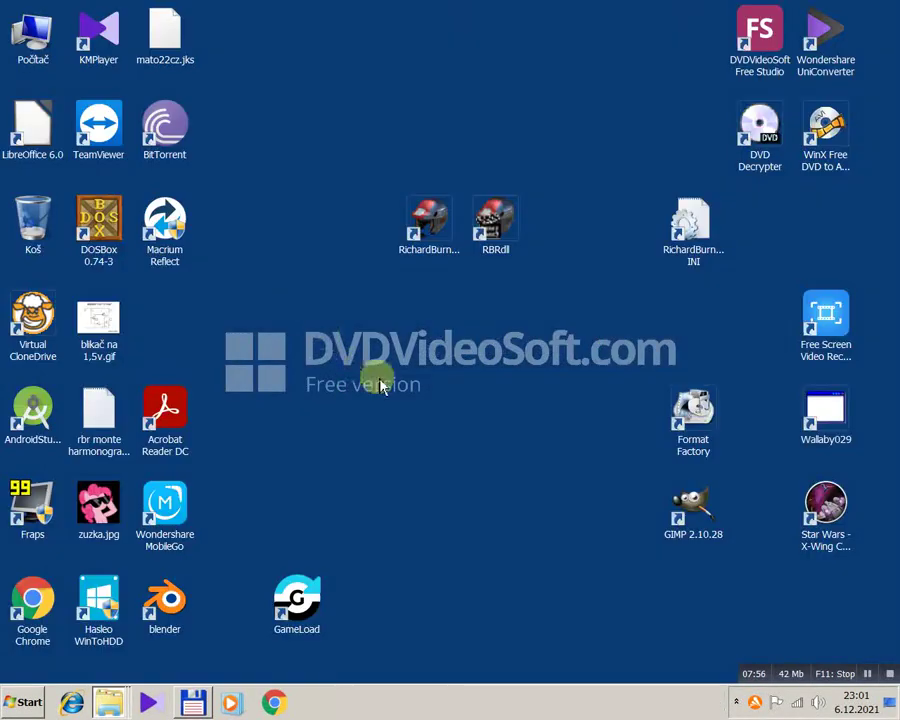
pyautogui.click(196, 702)
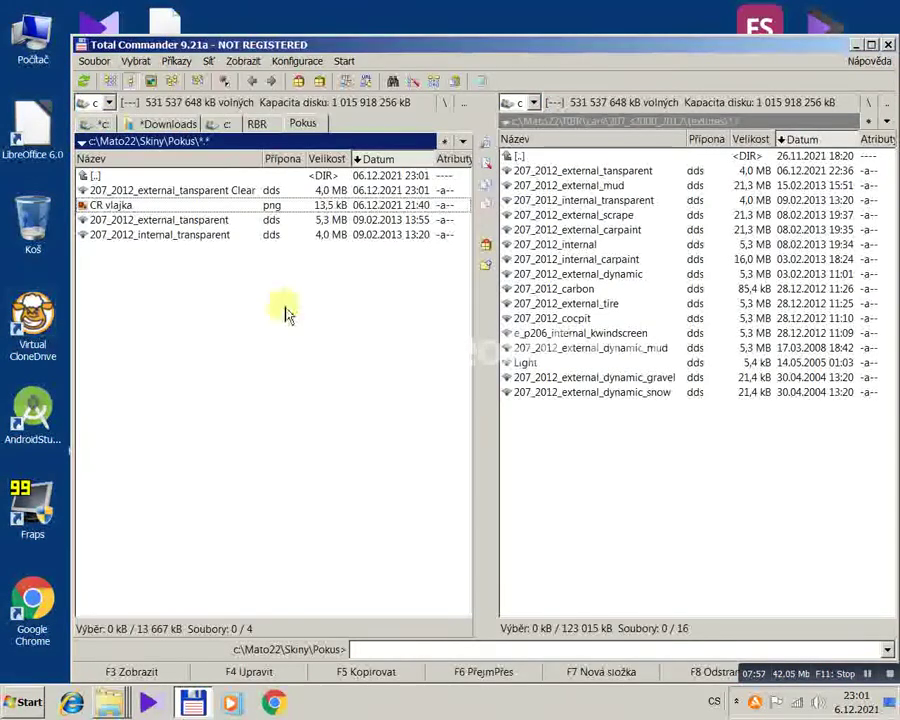
pyautogui.press('Up')
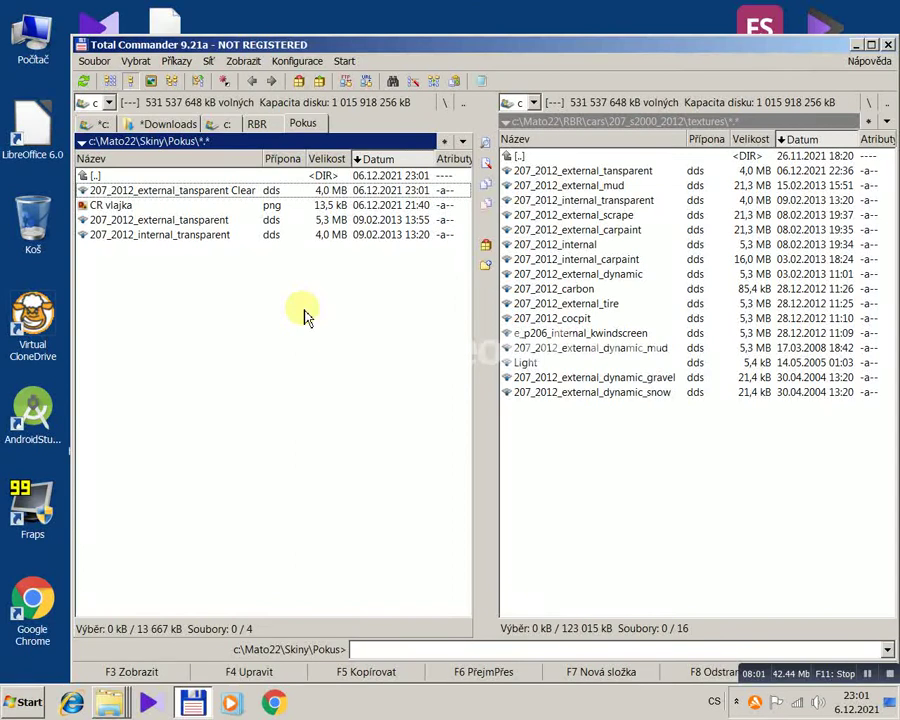
pyautogui.press('space')
pyautogui.press('F5')
# Copy it over the game's 207_2012_external_tansparent.dds, then launch Richard Burns Rally via RBRdll.
pyautogui.press('BackSpace')
pyautogui.press('BackSpace')
pyautogui.press('BackSpace')
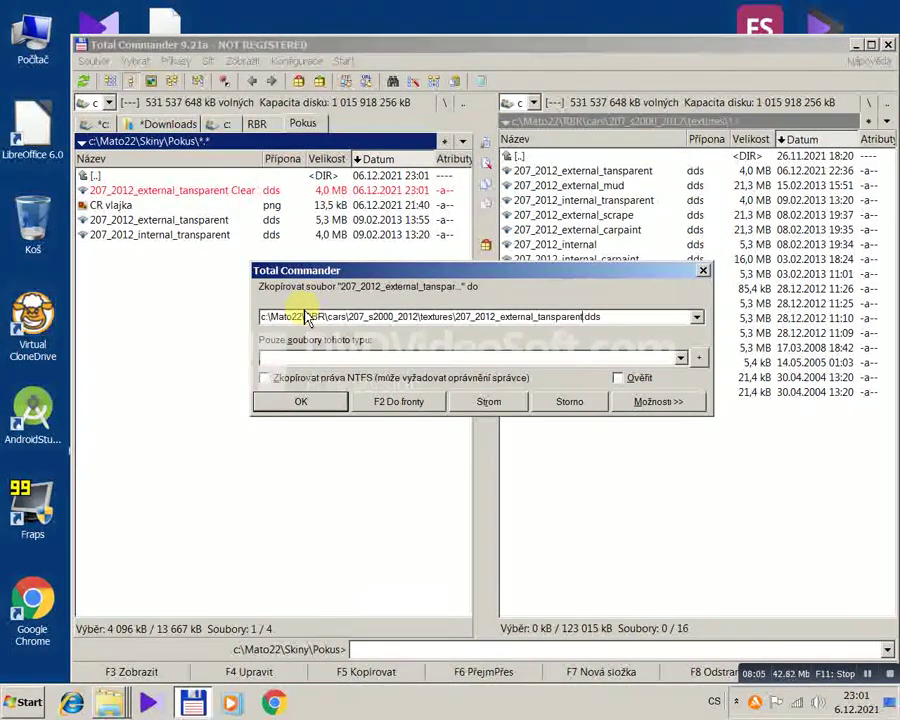
pyautogui.press('Return')
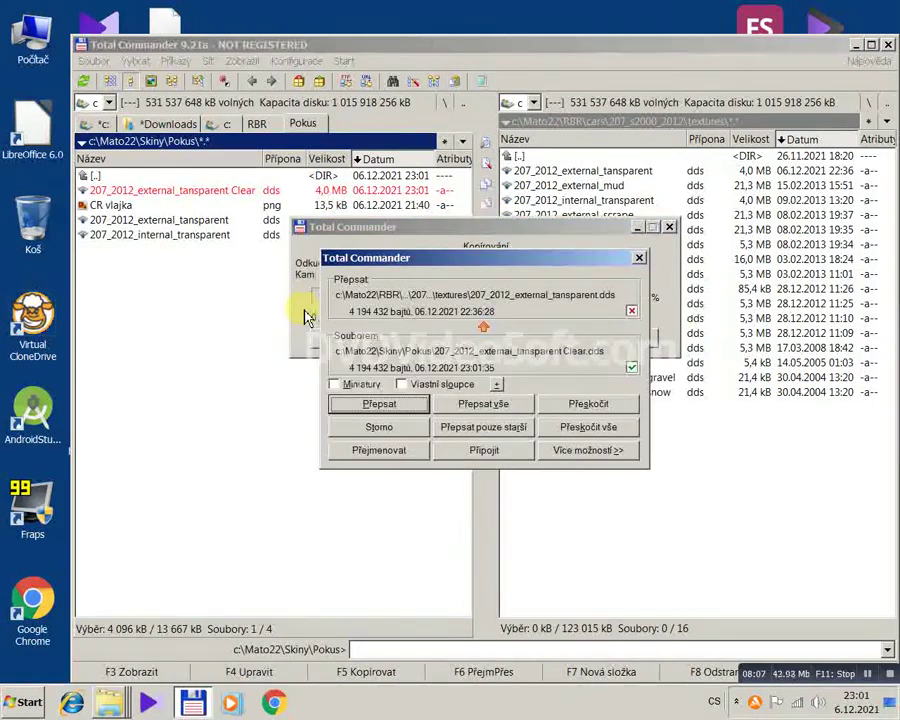
pyautogui.press('Return')
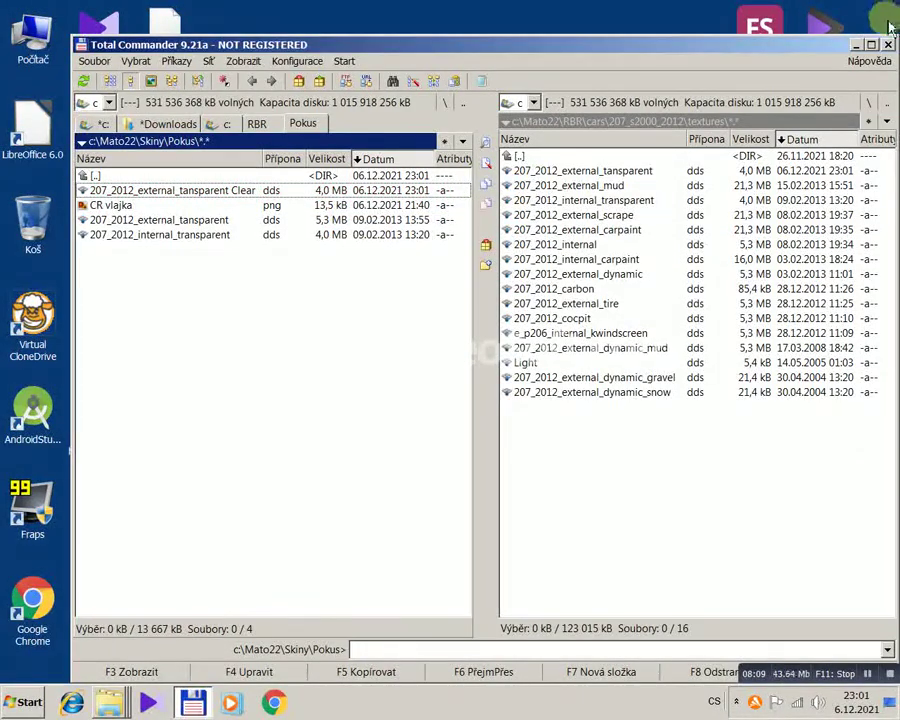
pyautogui.click(888, 44)
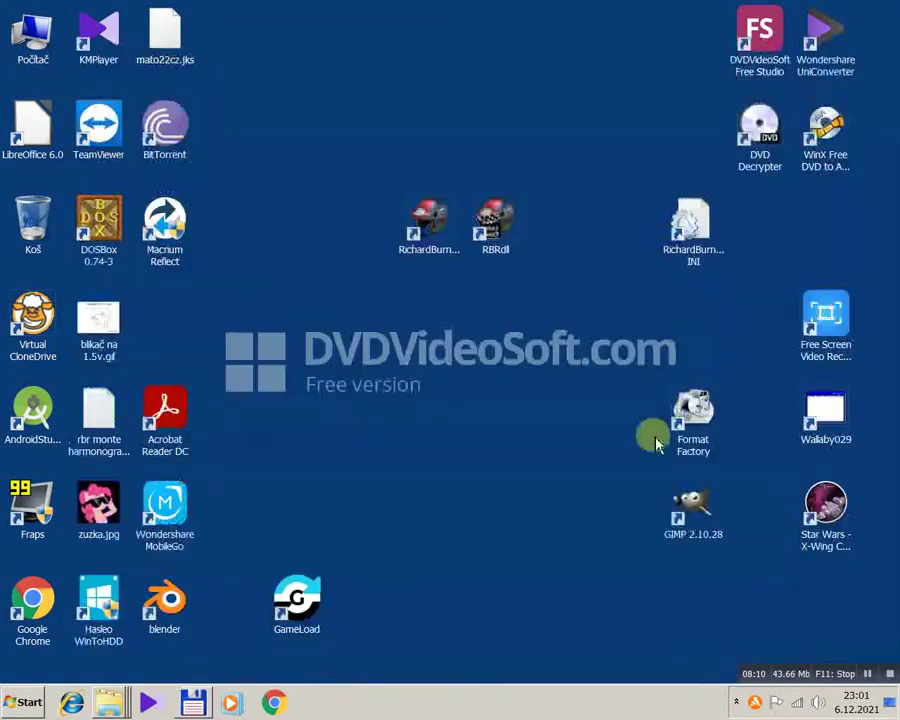
pyautogui.click(502, 229)
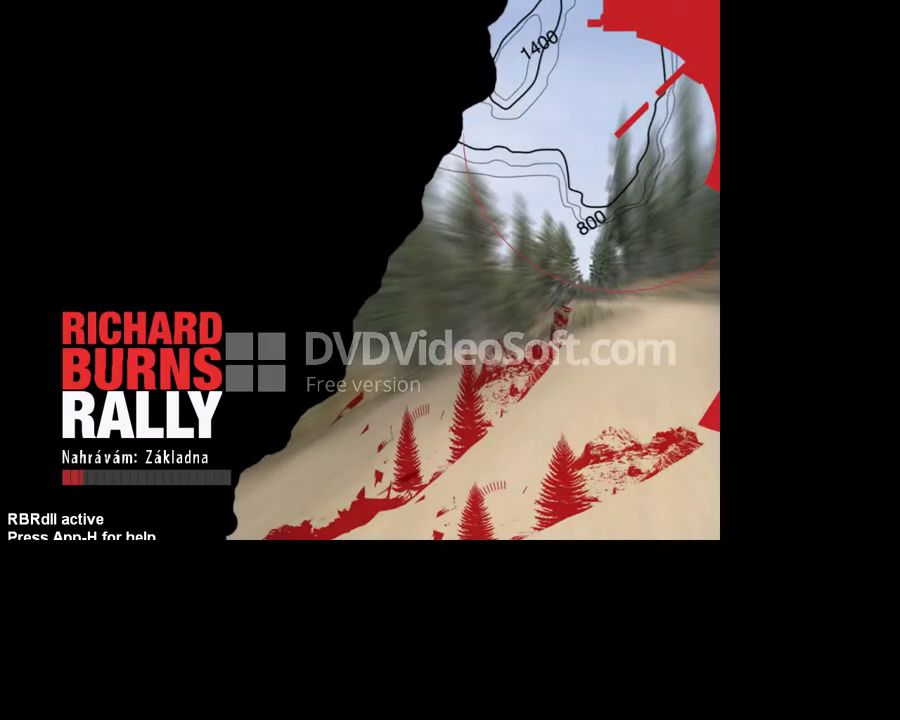
# Load the driver profile and open the RBR Turnaj tournament plugin.
pyautogui.press('Up')
pyautogui.press('Return')
pyautogui.press('Up')
pyautogui.press('Up')
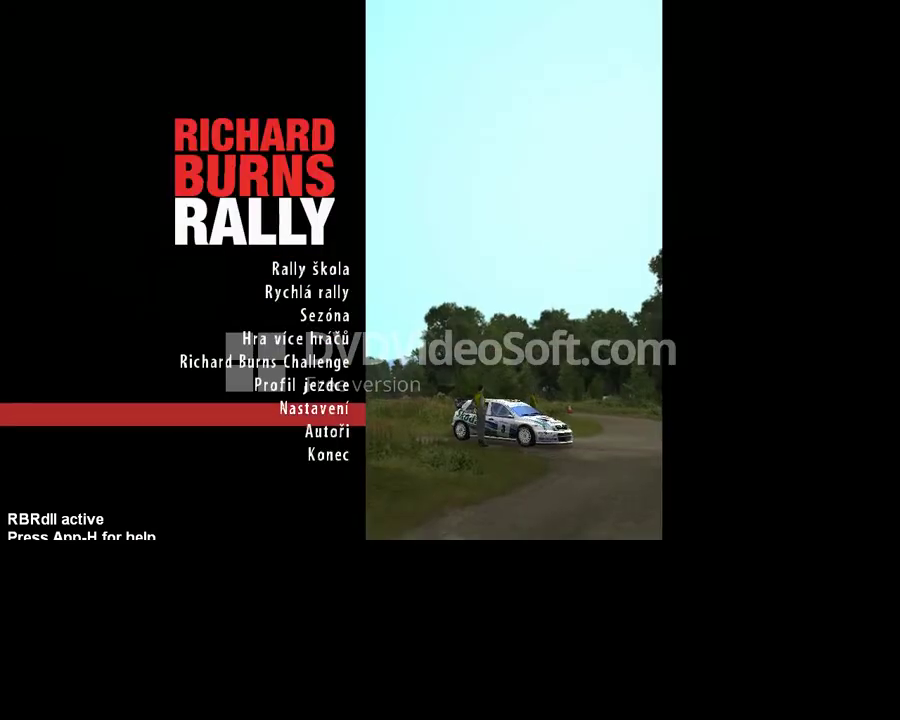
pyautogui.press('Return')
pyautogui.press('Down')
pyautogui.press('Down')
pyautogui.press('Down')
pyautogui.press('Return')
# Start a Shakedown on the Cote D'Arbroz stage.
pyautogui.press('Down')
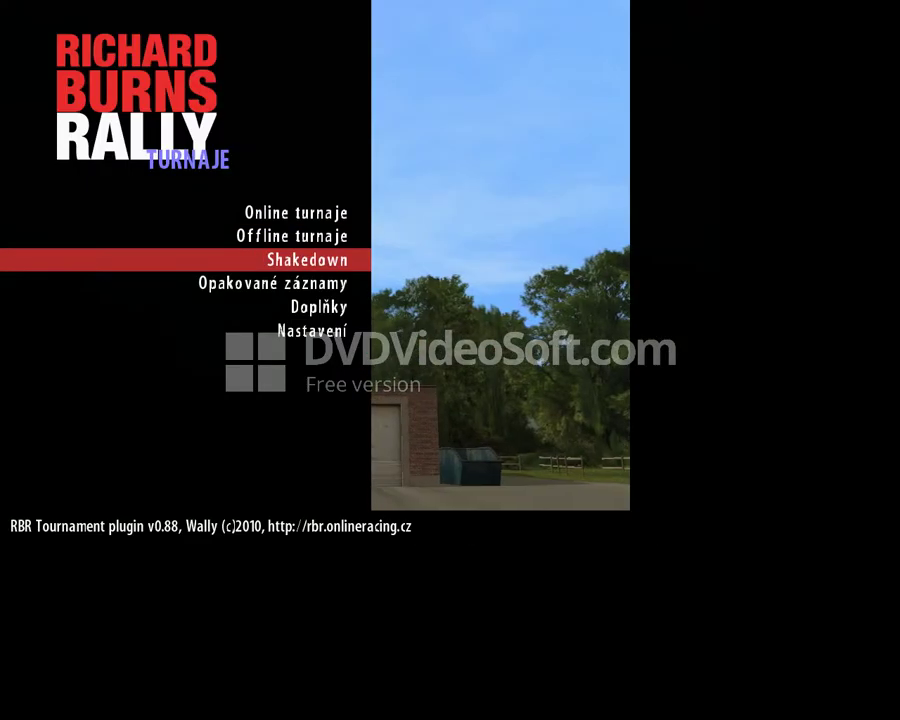
pyautogui.press('Return')
pyautogui.press('Down')
pyautogui.press('Down')
pyautogui.press('Down')
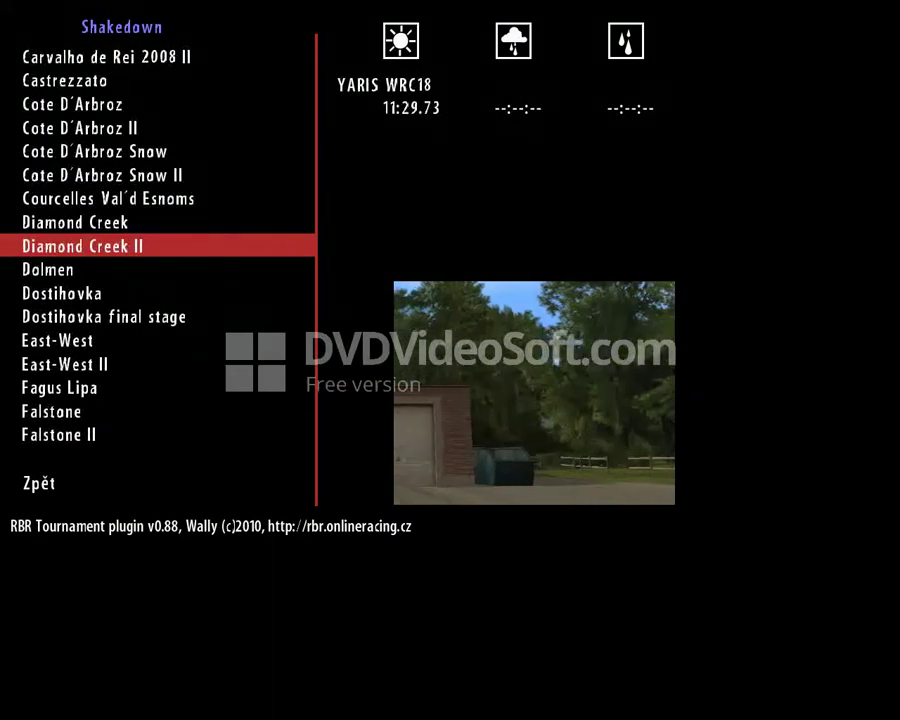
pyautogui.press('Up')
pyautogui.press('Up')
pyautogui.press('Up')
pyautogui.press('Up')
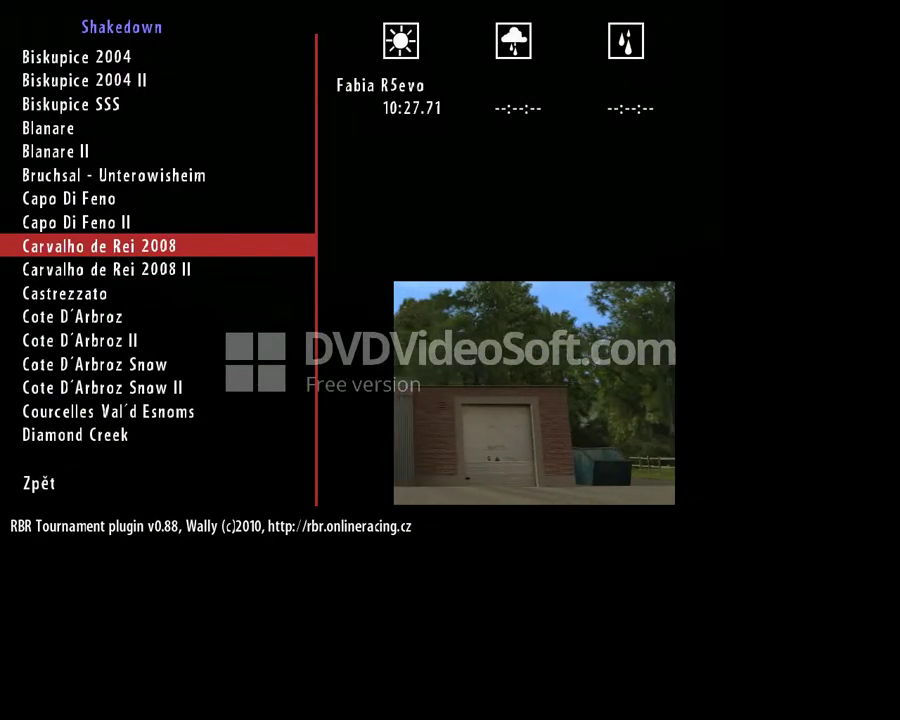
pyautogui.press('Down')
pyautogui.press('Down')
pyautogui.press('Down')
pyautogui.press('Return')
pyautogui.press('Return')
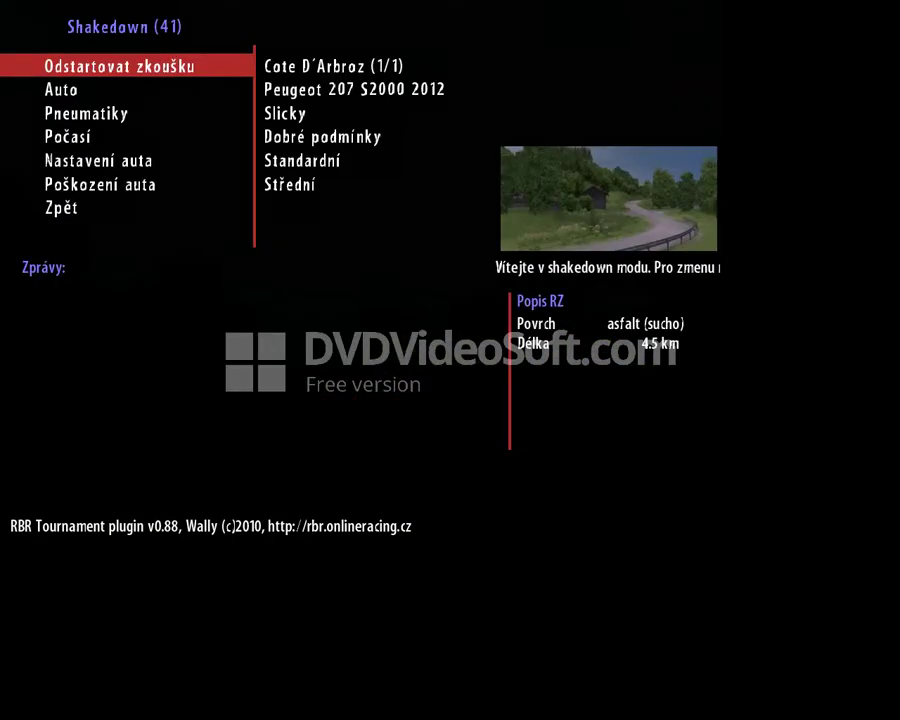
pyautogui.press('Return')
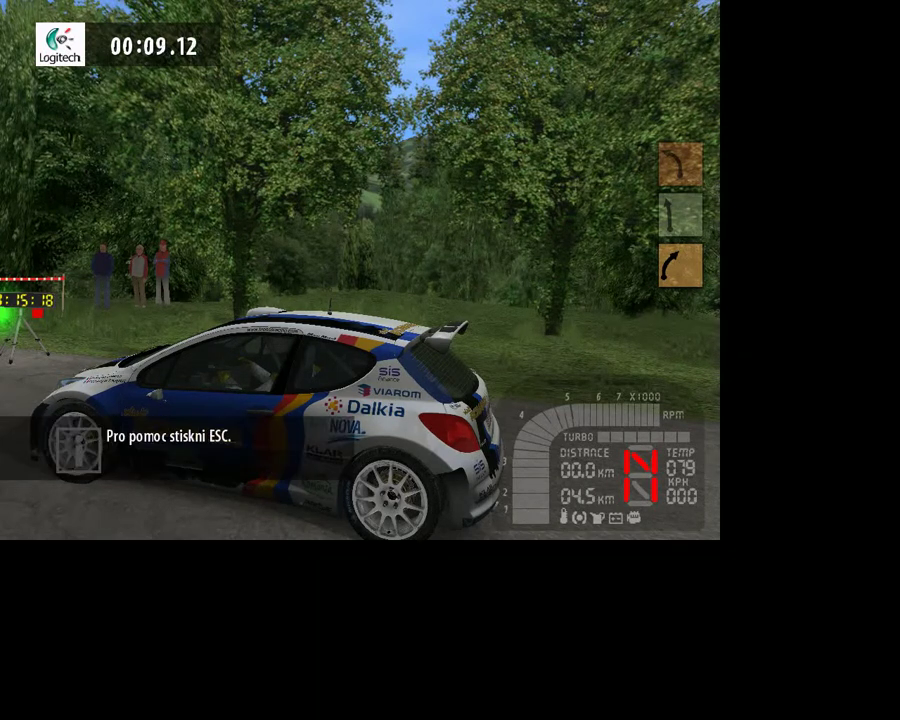
# Screenshot the Peugeot's new livery on the stage, then abandon the stage.
pyautogui.press('Print')
pyautogui.press('Escape')
pyautogui.press('Up')
pyautogui.press('Return')
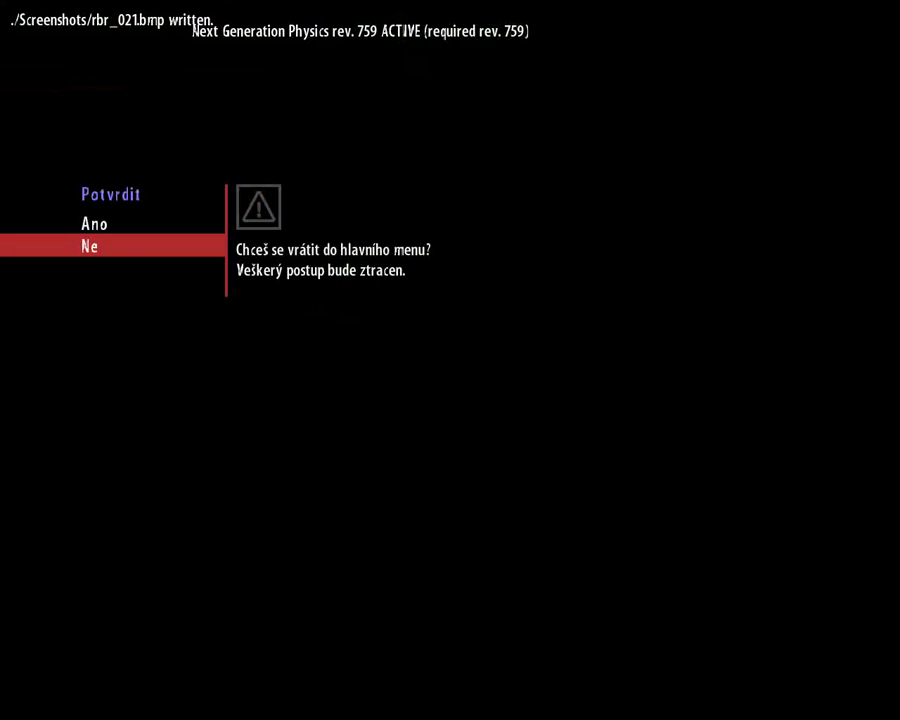
pyautogui.press('Up')
pyautogui.press('Return')
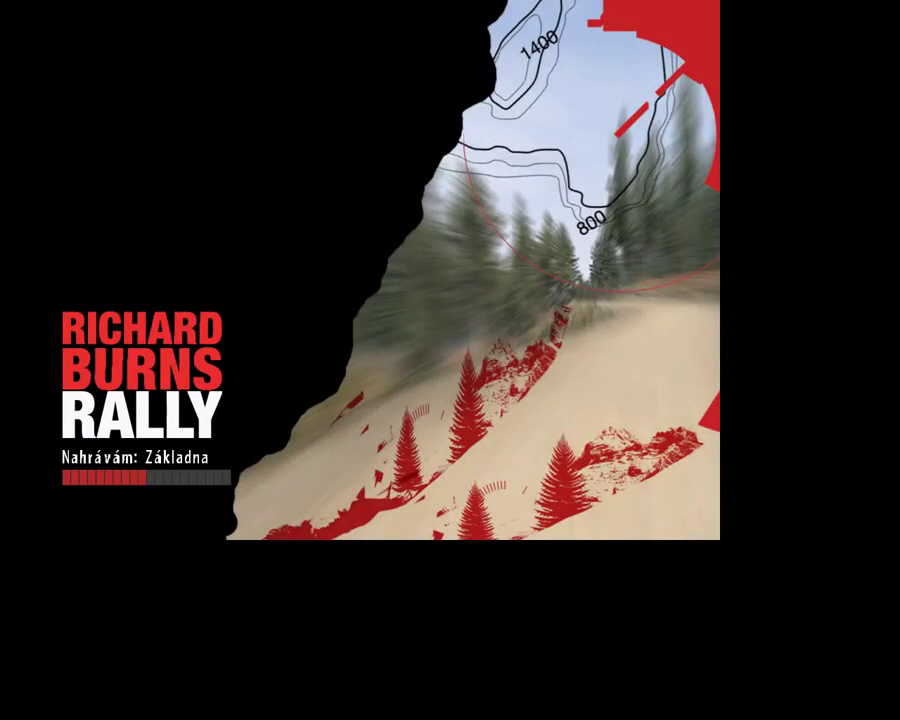
# Exit Richard Burns Rally from the main menu by confirming Konec with Ano.
pyautogui.press('Escape')
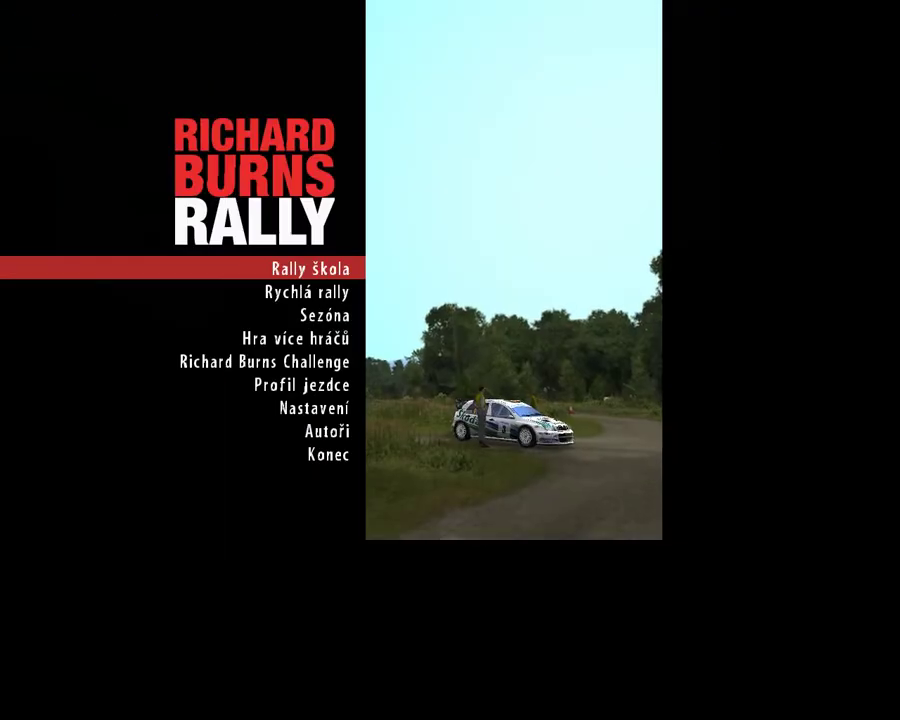
pyautogui.press('Escape')
pyautogui.press('Up')
pyautogui.press('Return')
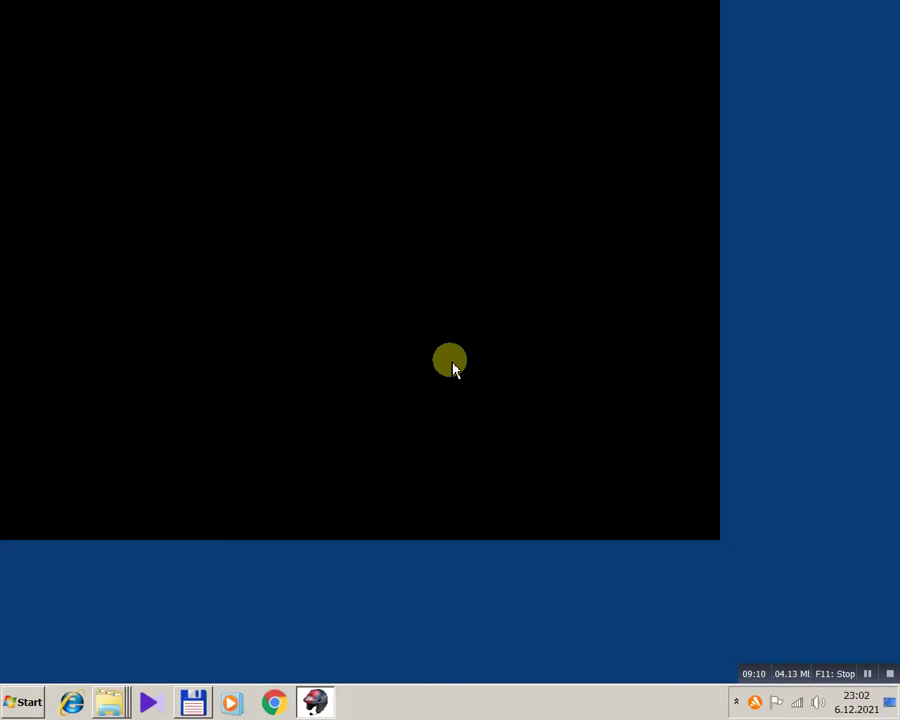